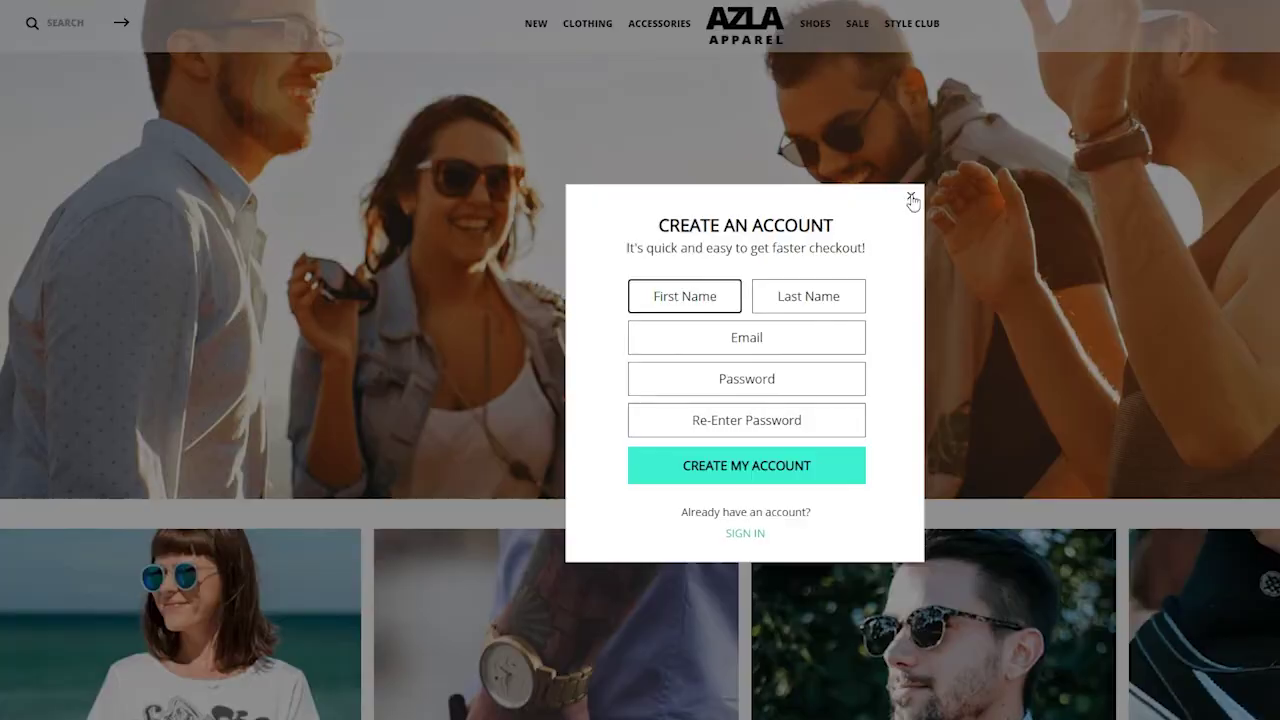
Step: Close the Create an Account popup on the AZLA demo site and open the Slim Blazer product
left_click(911, 198)
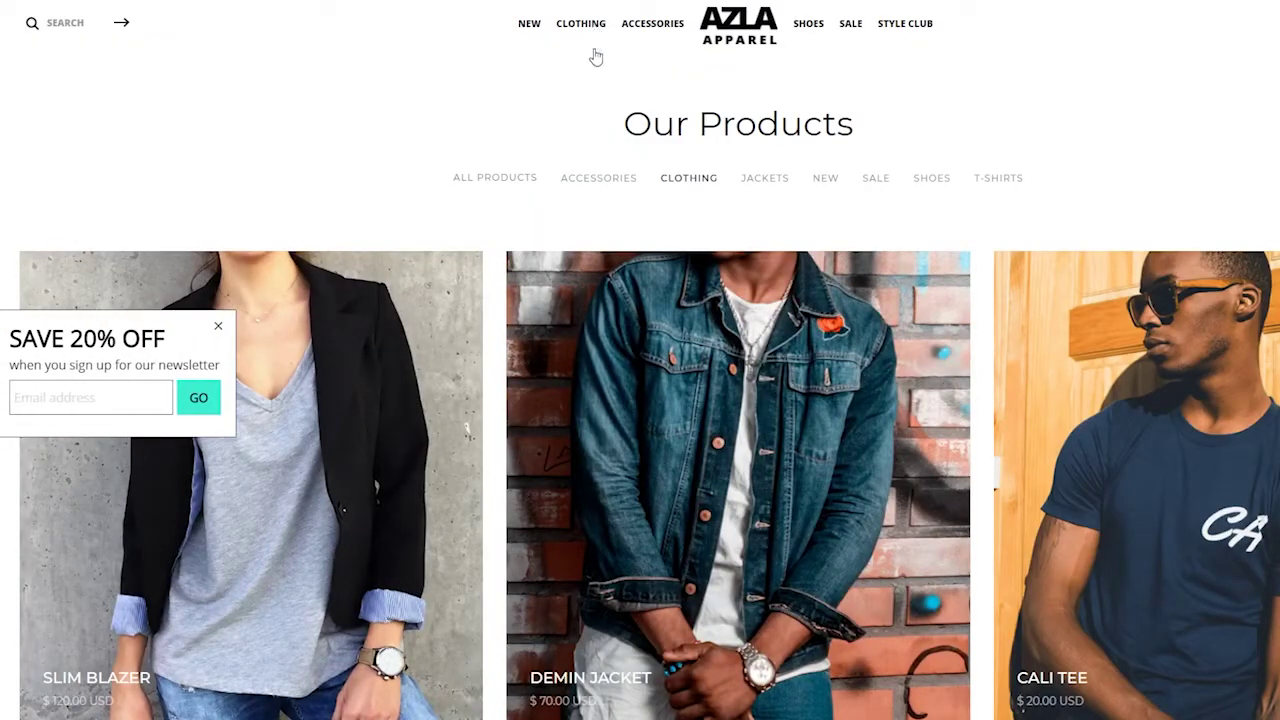
left_click(264, 494)
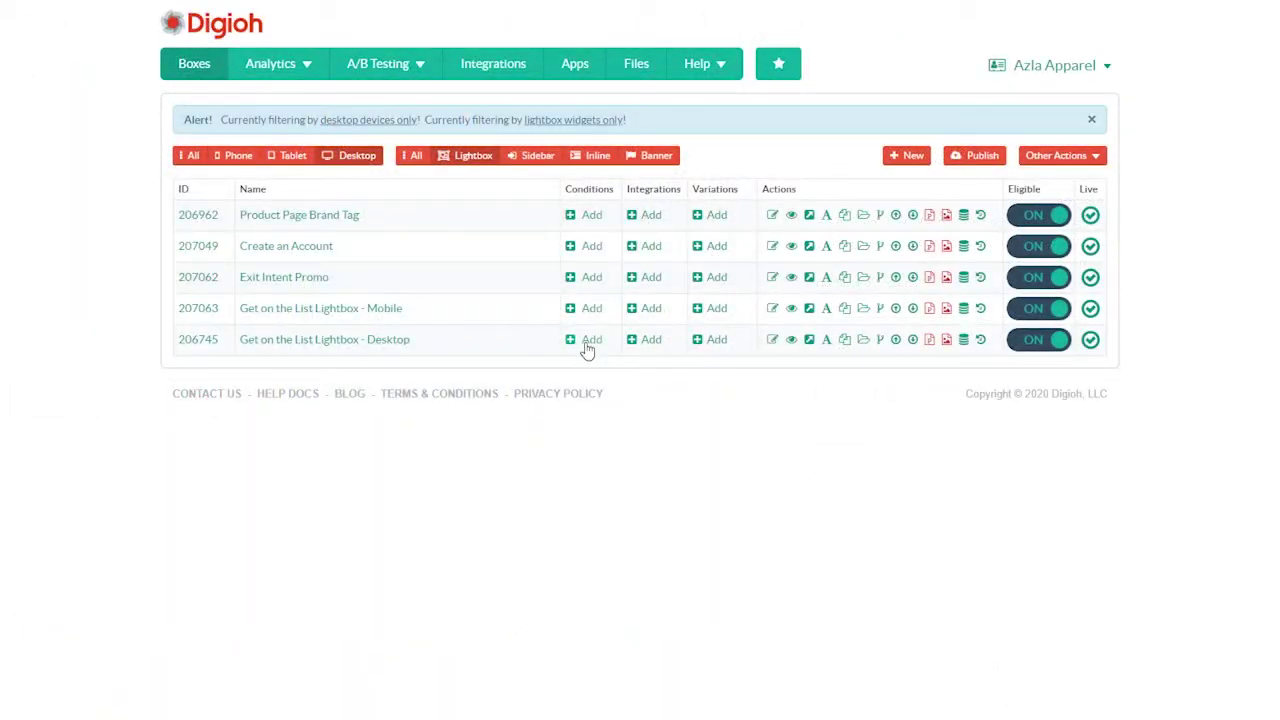
Step: Open the desktop lightbox's conditions editor, add a condition block and rule, and list its properties
left_click(588, 343)
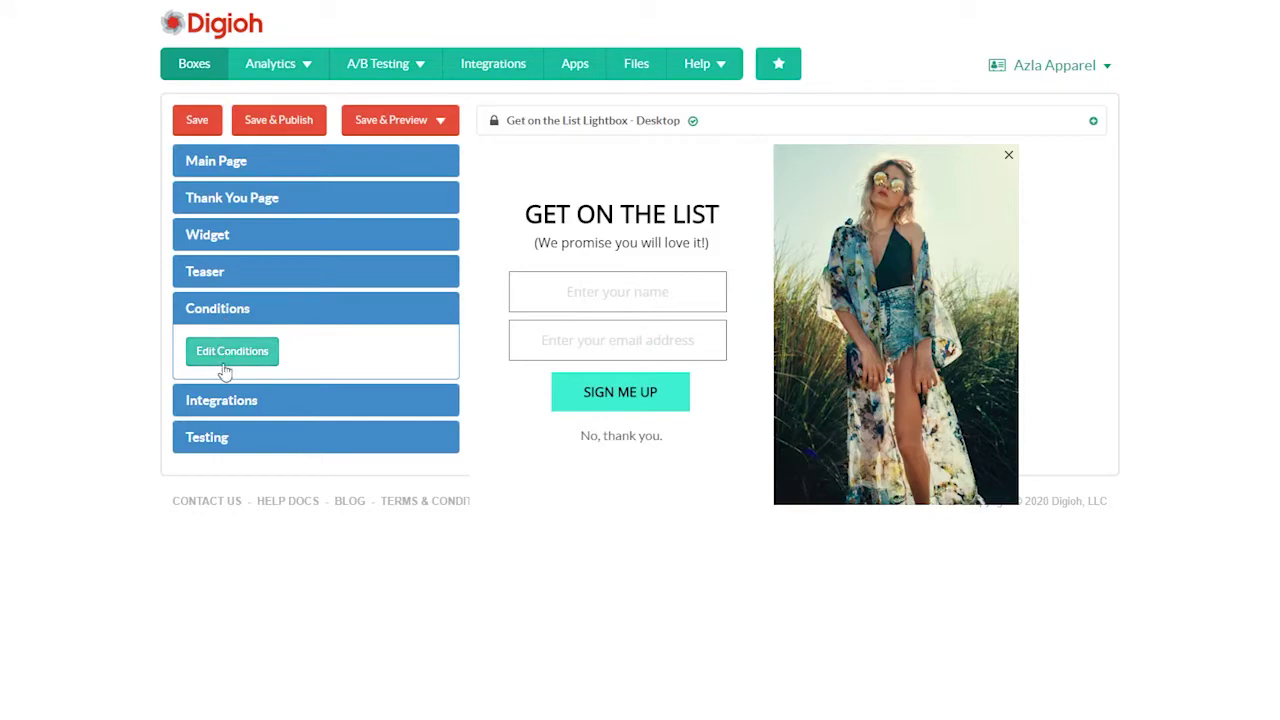
left_click(220, 360)
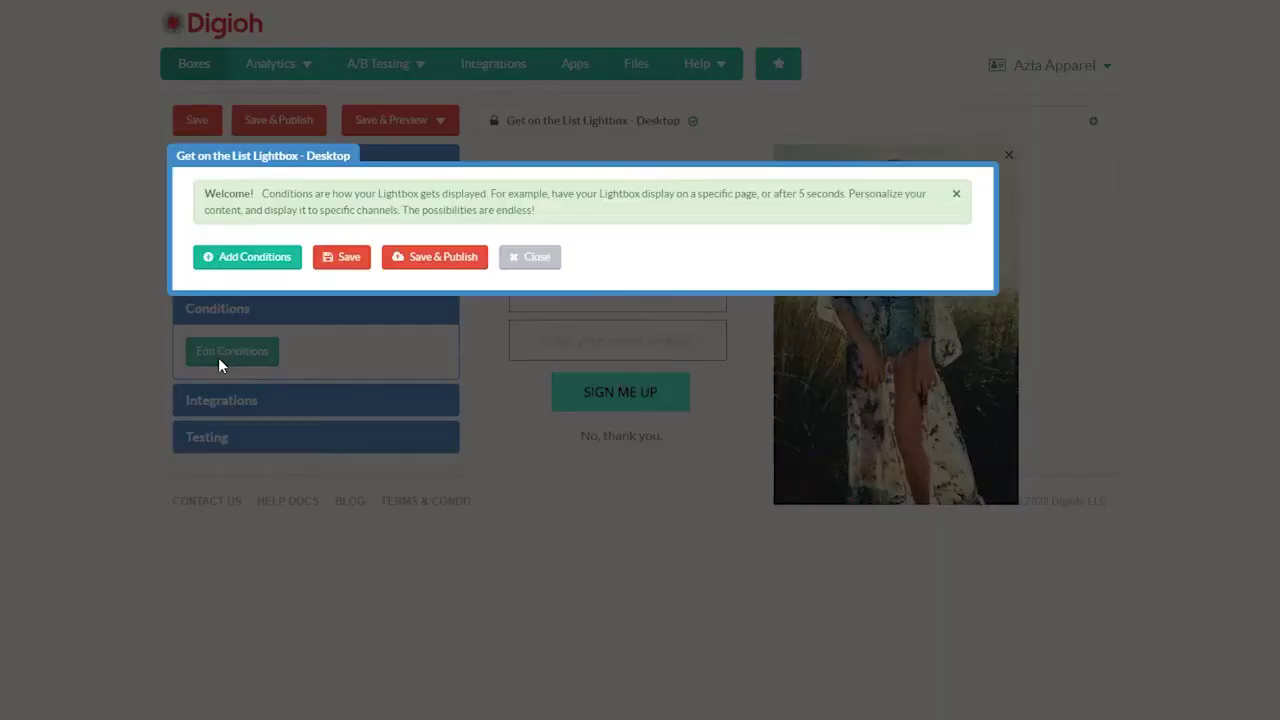
left_click(222, 258)
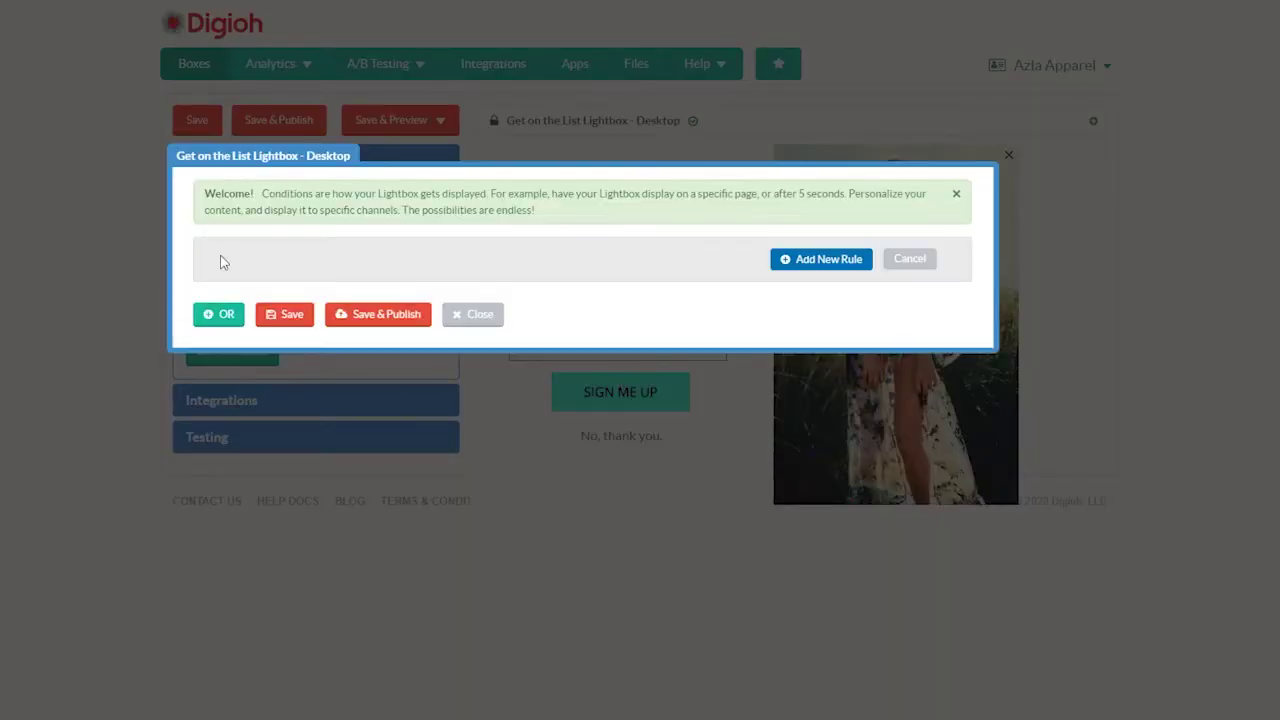
left_click(816, 262)
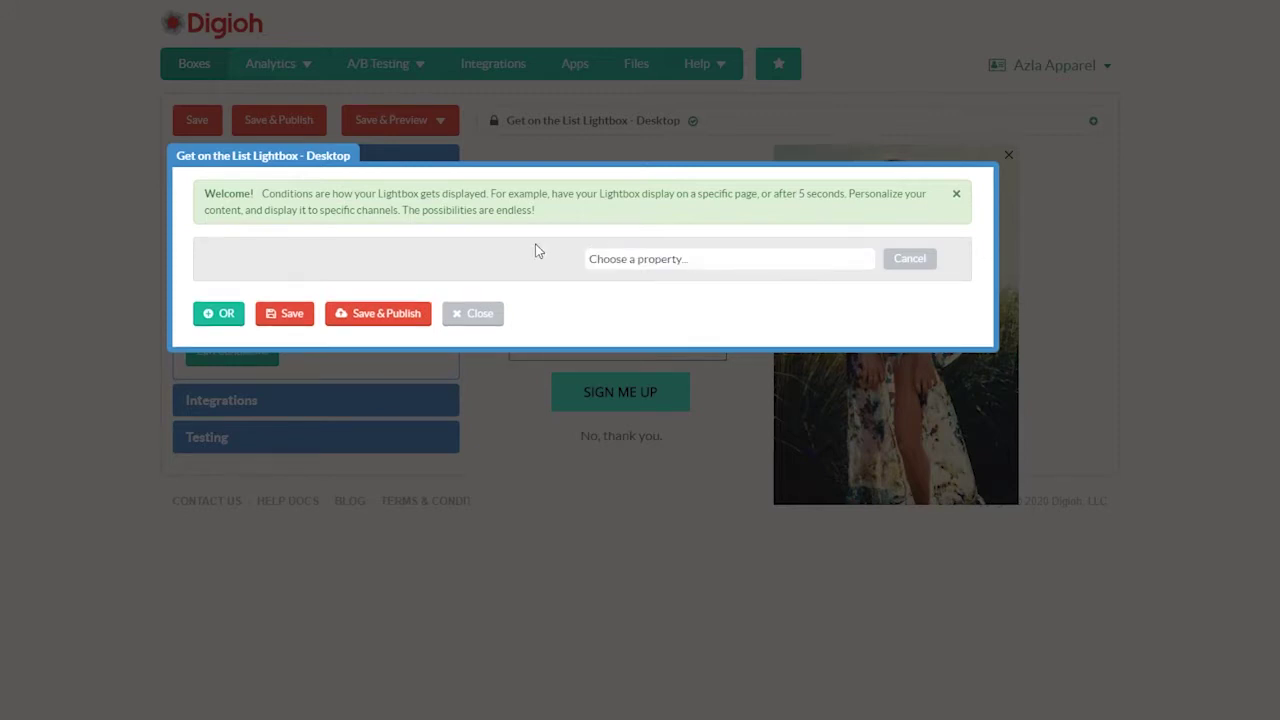
left_click(663, 261)
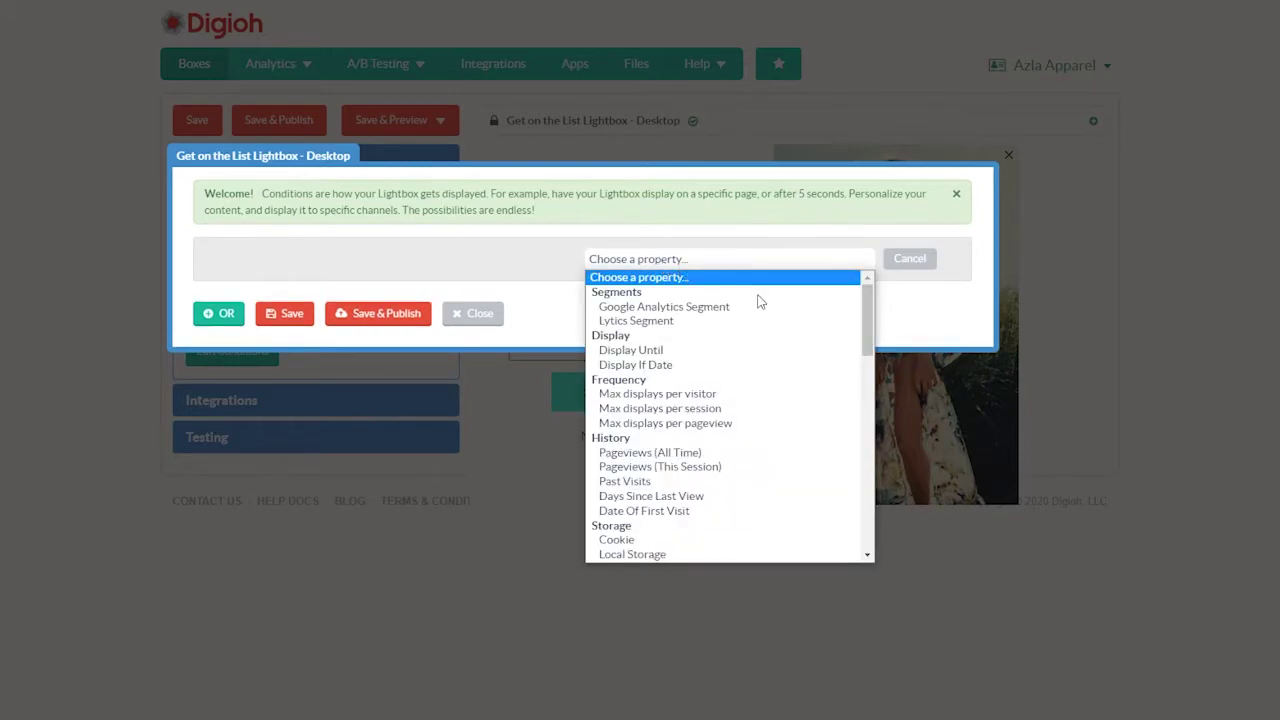
scroll(837, 357, "down", 10)
scroll(833, 356, "down", 3)
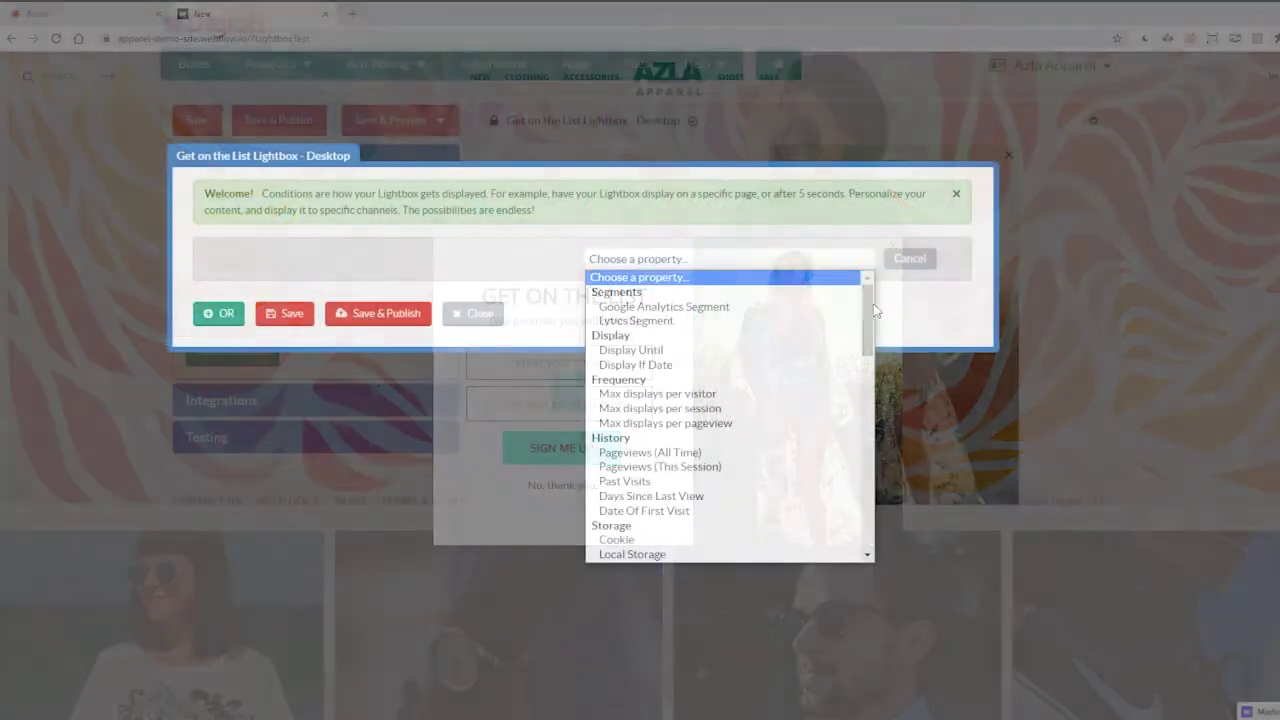
Step: Add a Current Page URL Contains rule with a cleared value, then load the ?LightboxTest page
left_click_drag(869, 300, 871, 396)
left_click(671, 343)
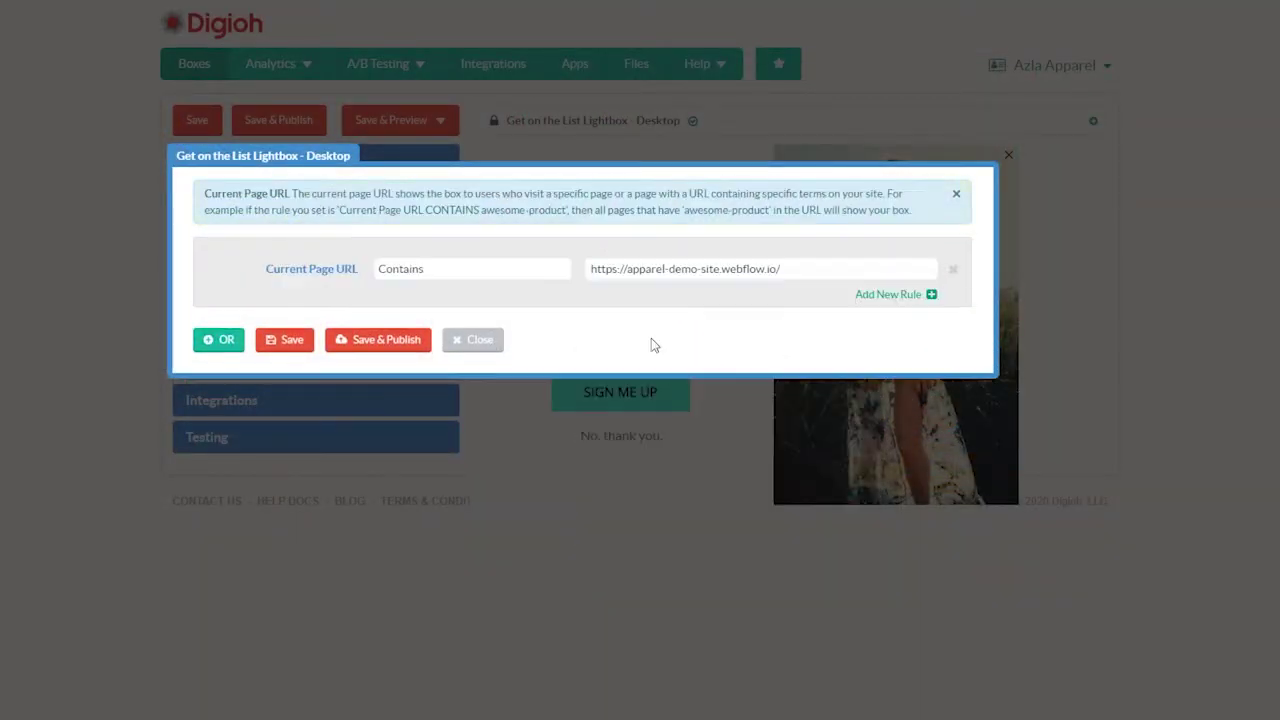
left_click(434, 271)
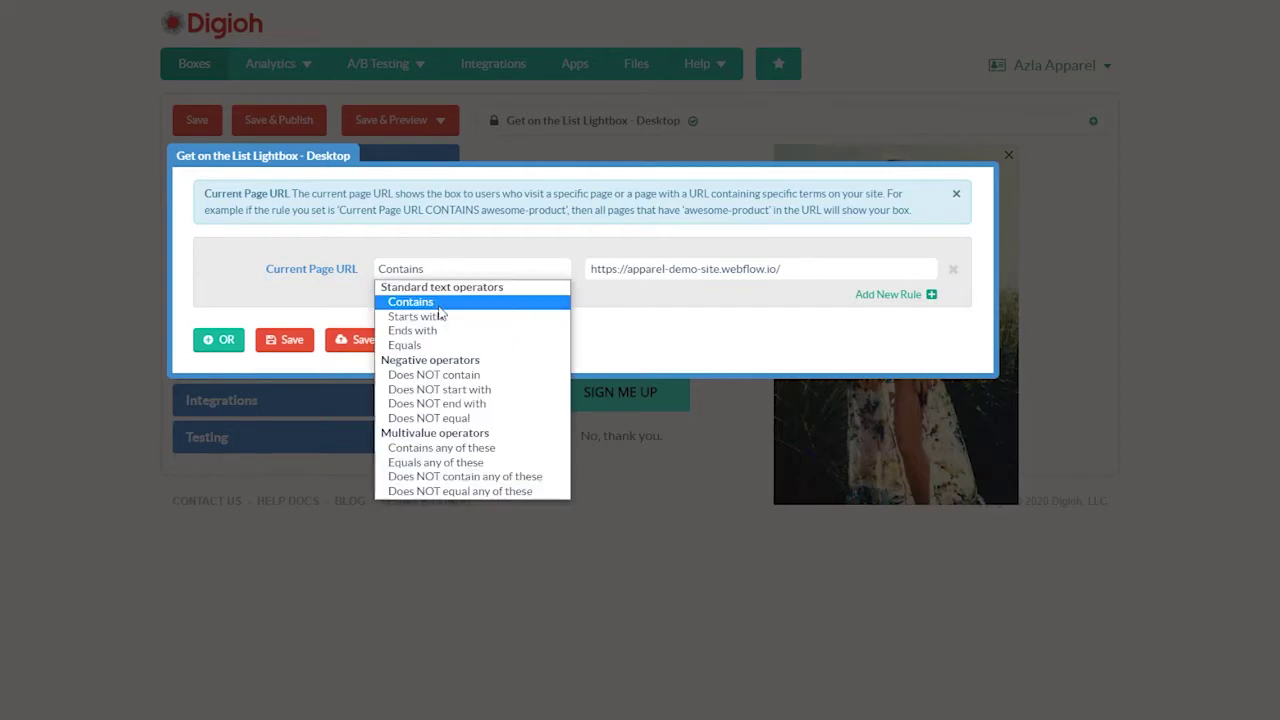
left_click(440, 302)
triple_click(669, 268)
key("BackSpace")
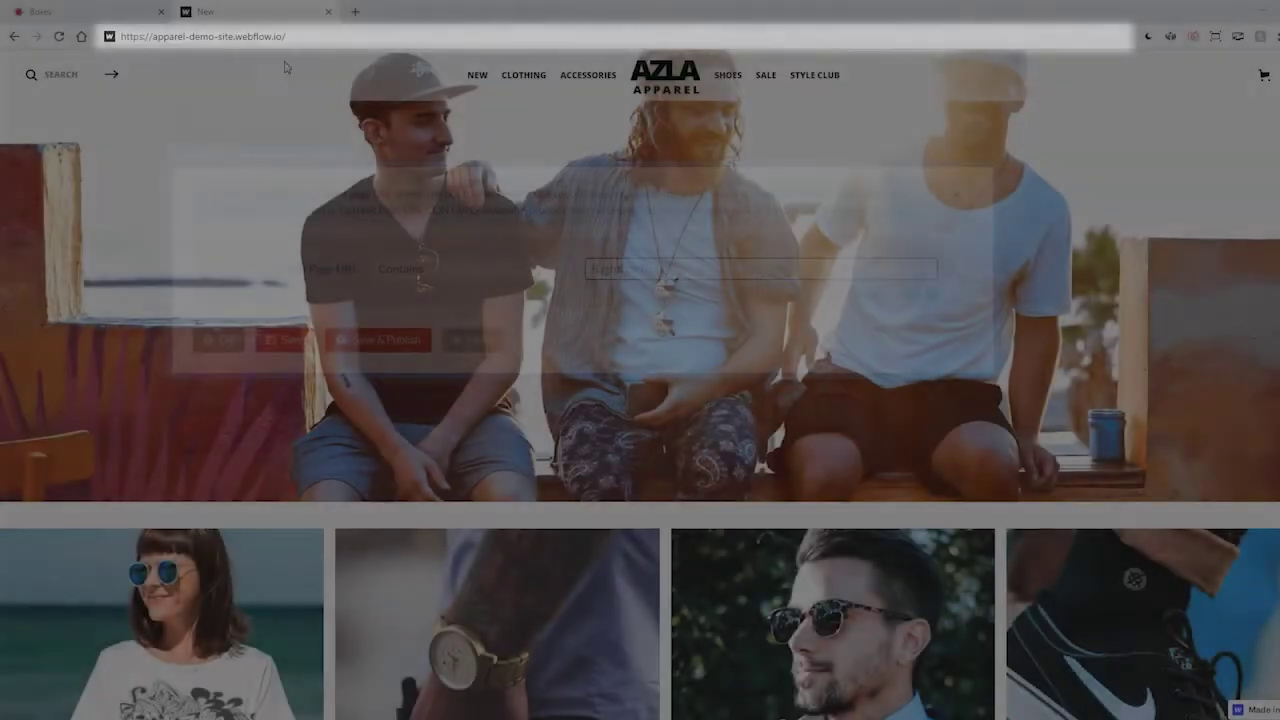
type("?LightboxTe")
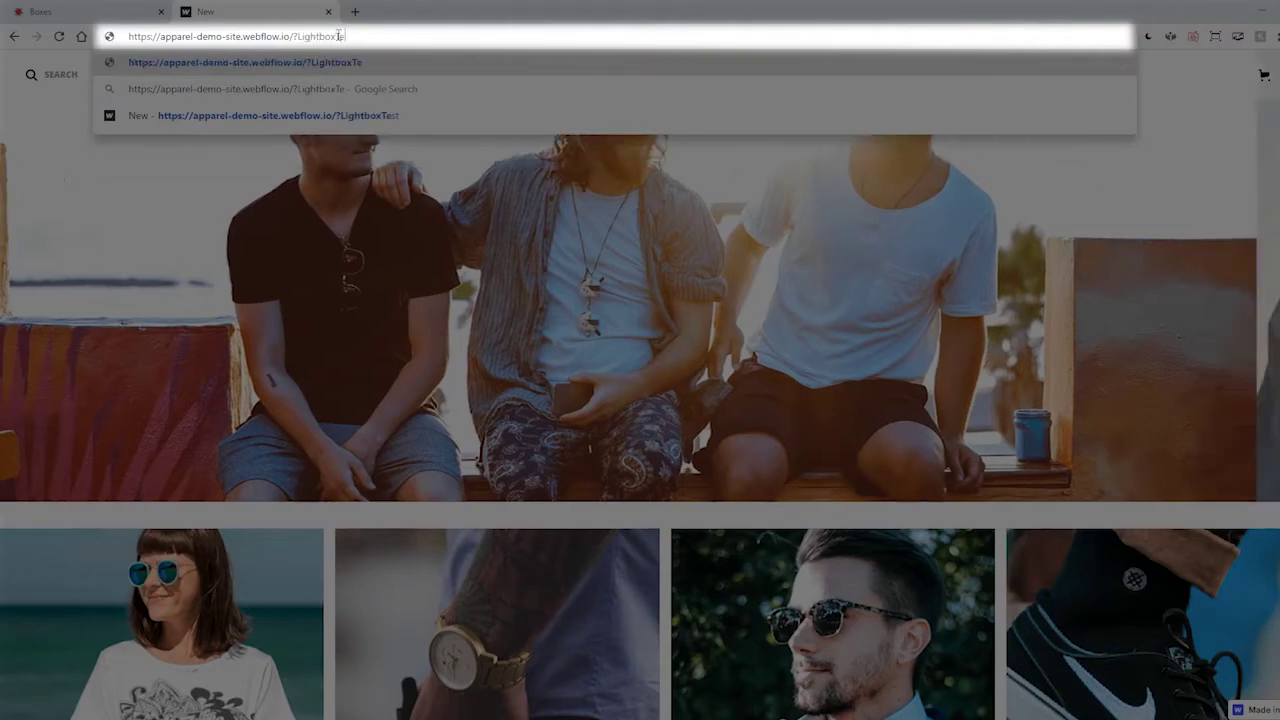
type("st")
key("Return")
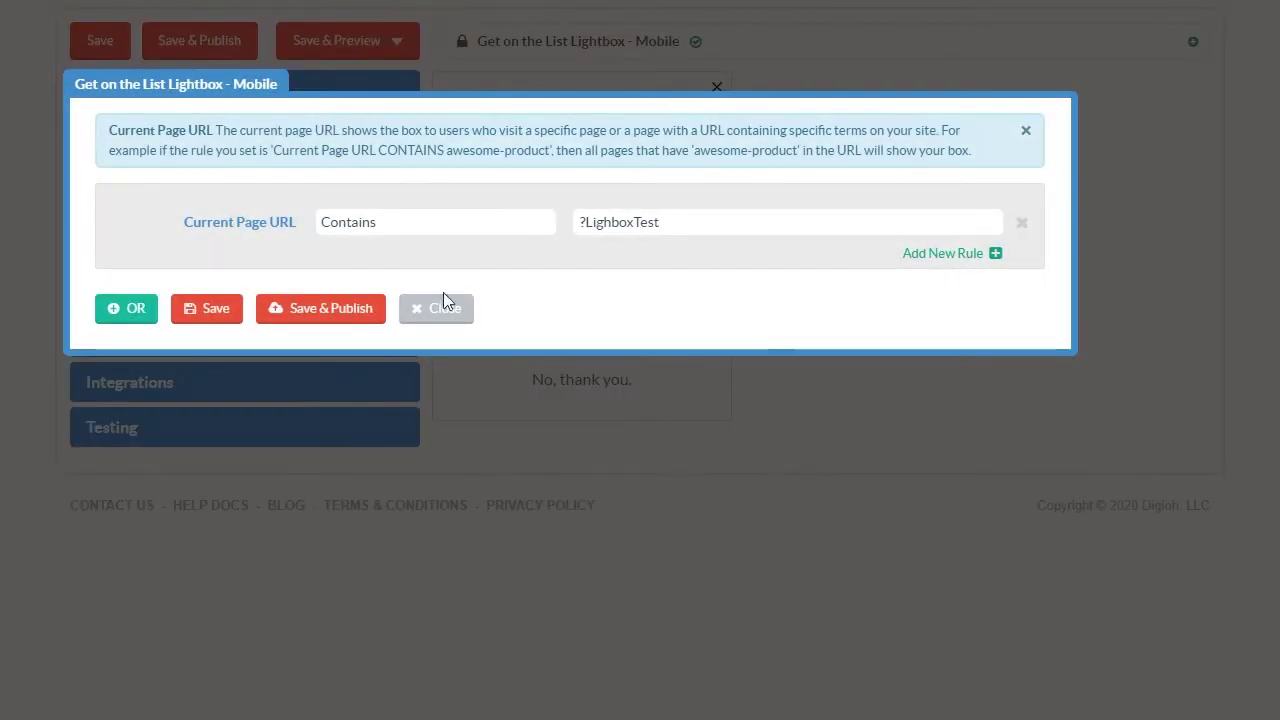
Step: Add a Device Type equals Phone rule to the mobile lightbox and load the Test page on the phone
left_click(925, 256)
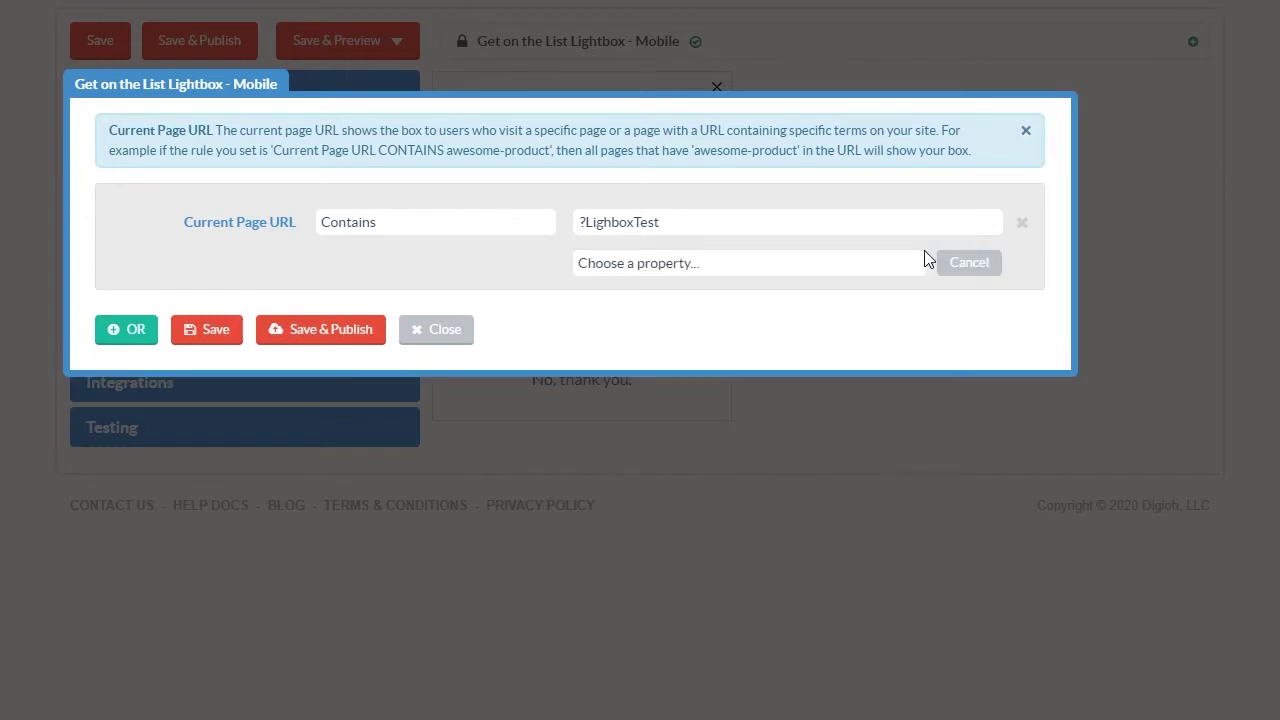
left_click(869, 263)
scroll(916, 345, "down", 1)
left_click_drag(916, 345, 914, 528)
left_click(622, 417)
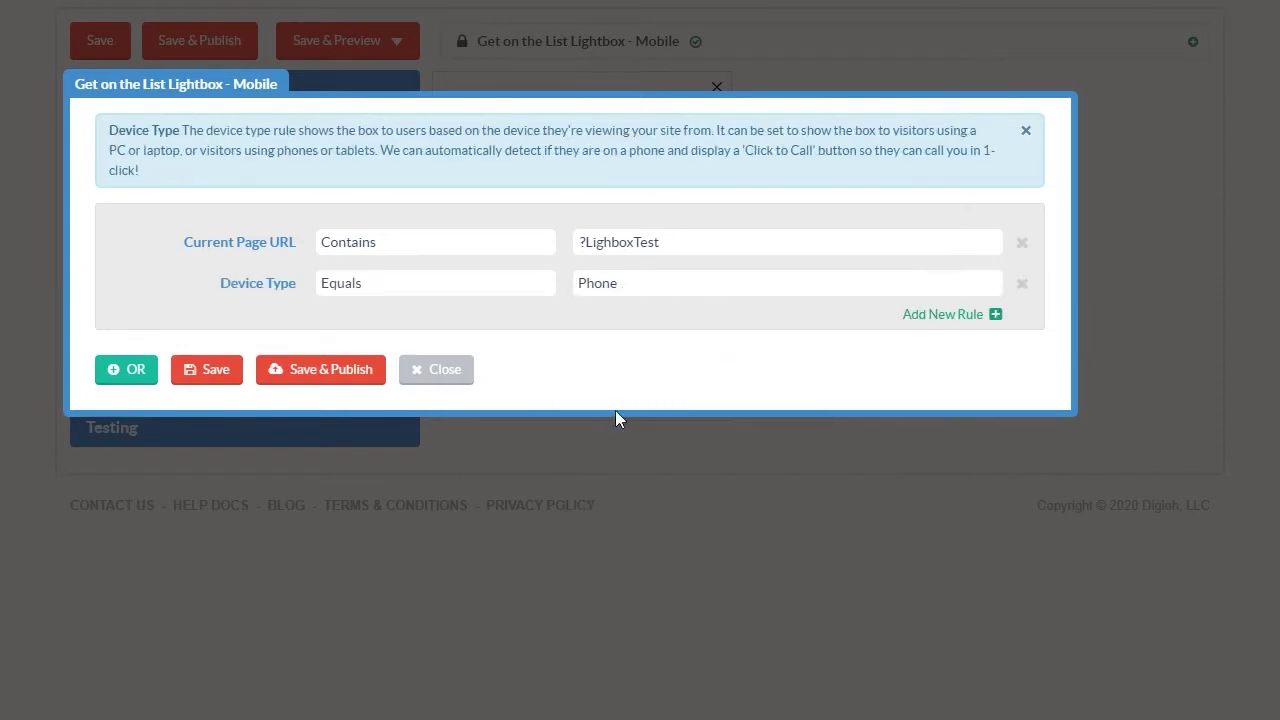
left_click(395, 288)
left_click(395, 288)
left_click(663, 283)
left_click(663, 283)
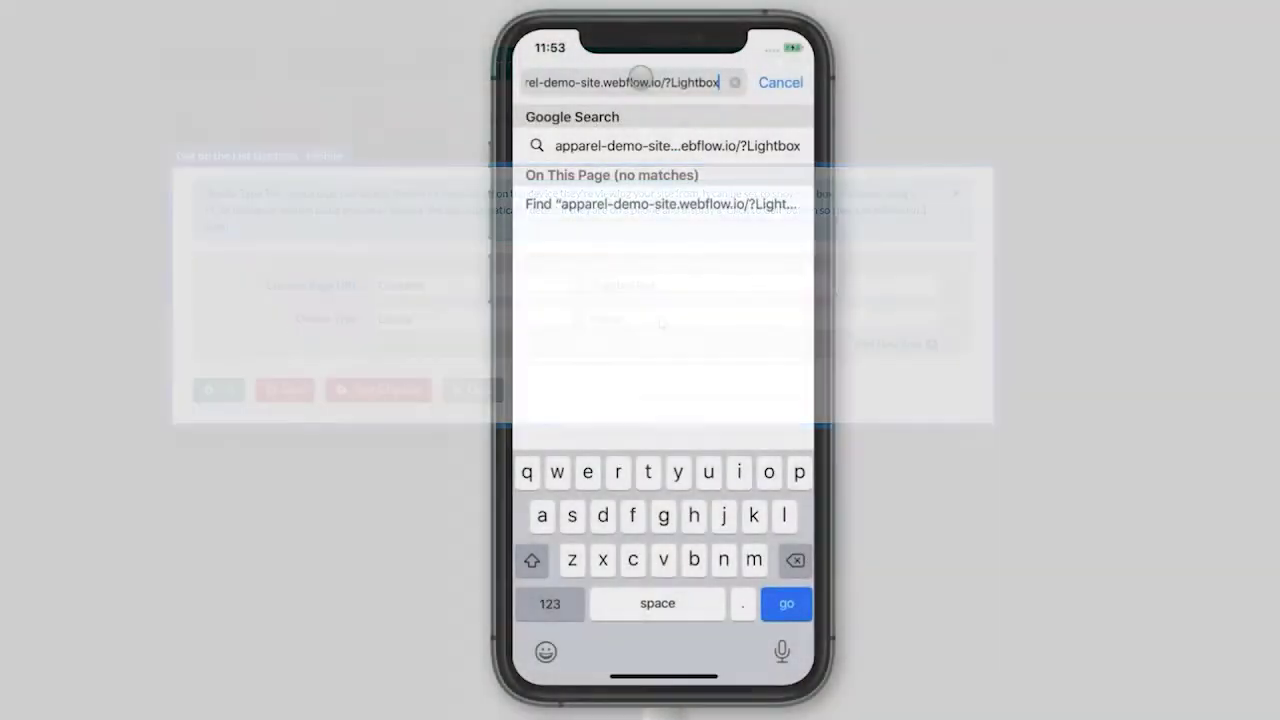
type("Test")
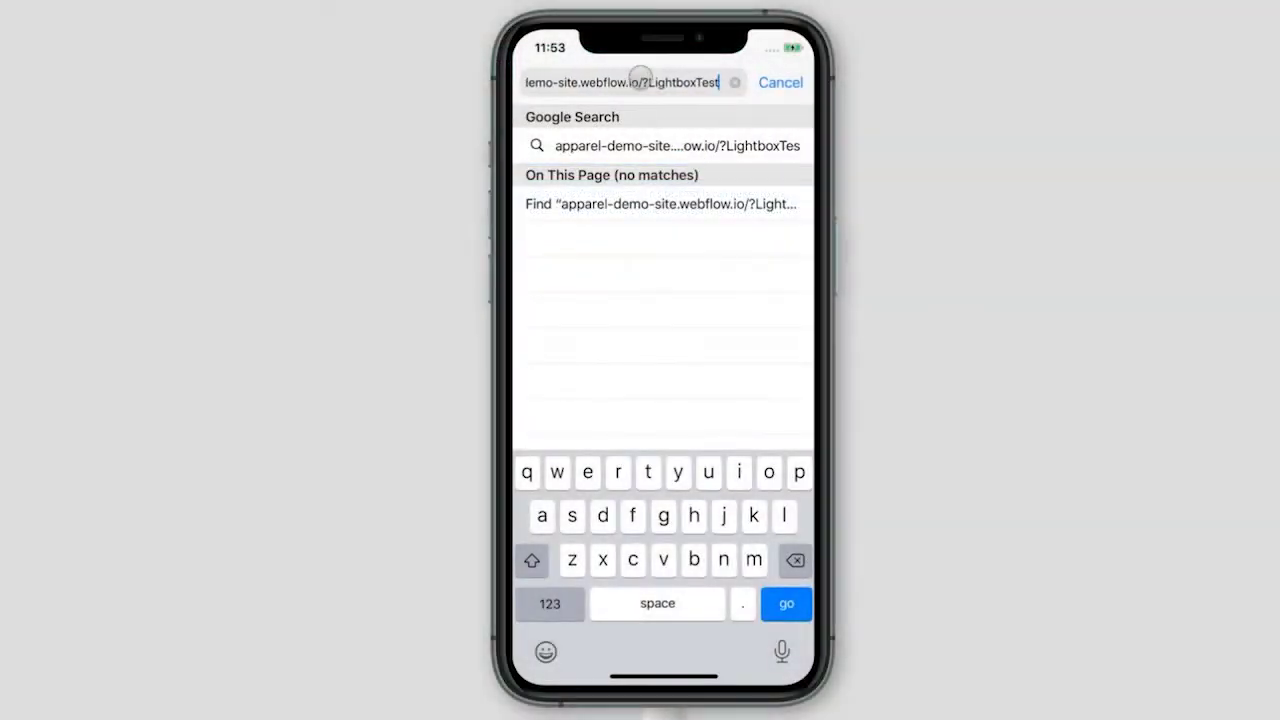
key("Return")
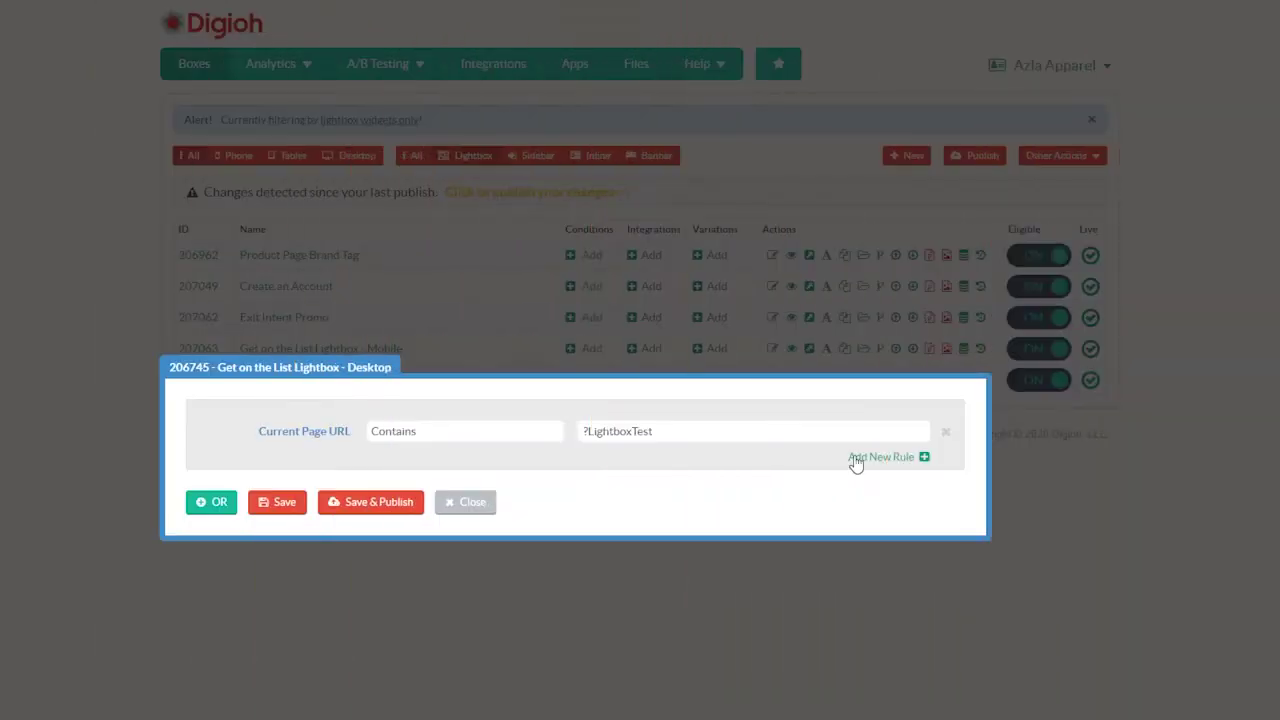
Step: Add a Total seconds on page greater than 3 rule to the desktop lightbox
left_click(874, 456)
left_click(783, 466)
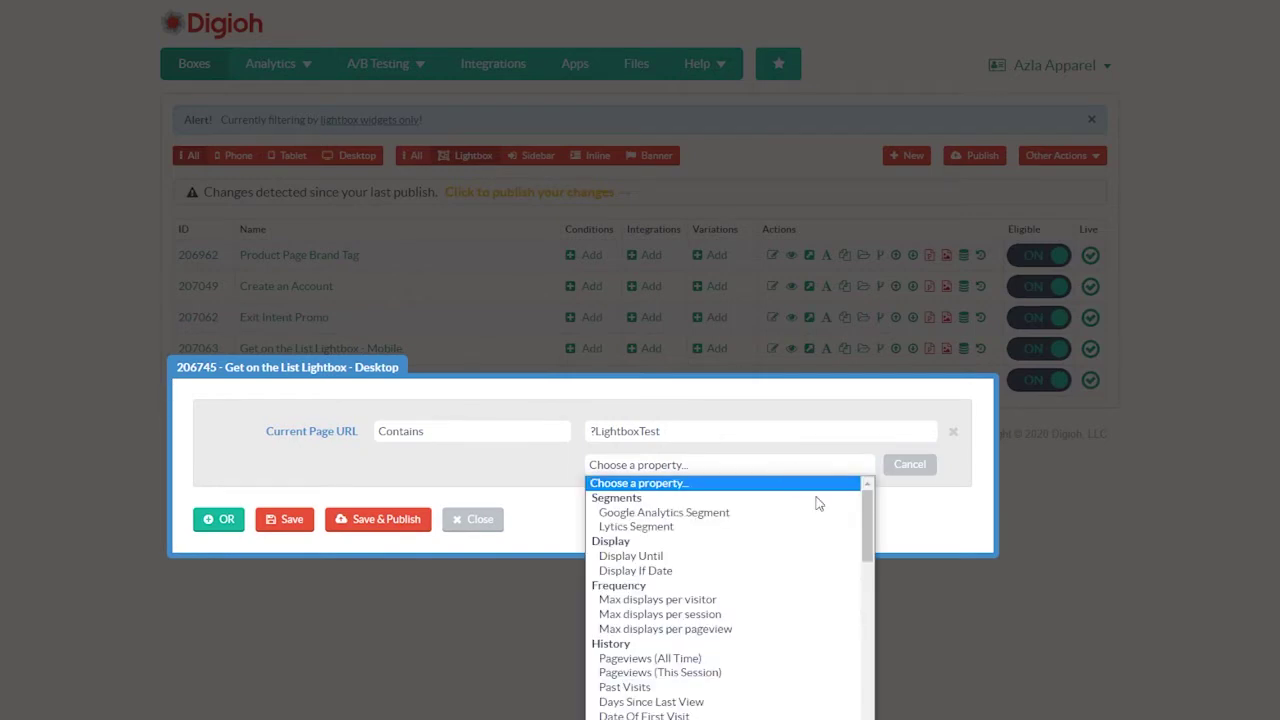
left_click_drag(872, 540, 879, 631)
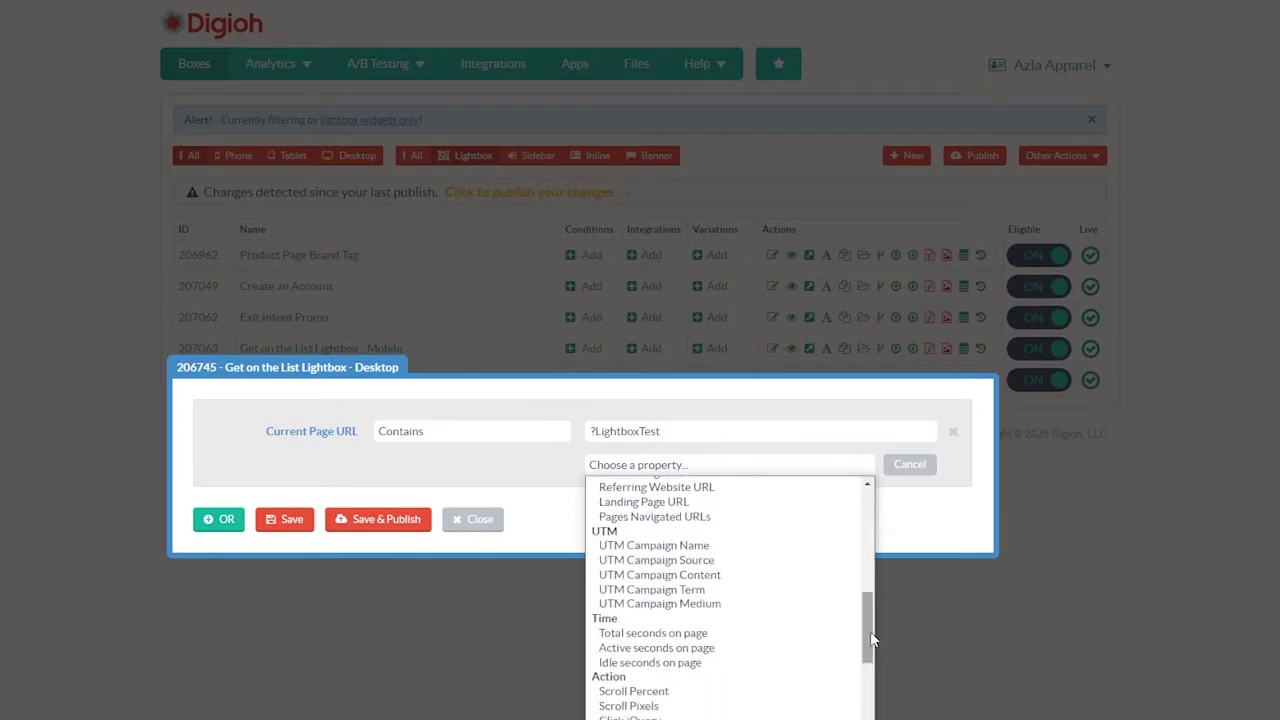
left_click(676, 641)
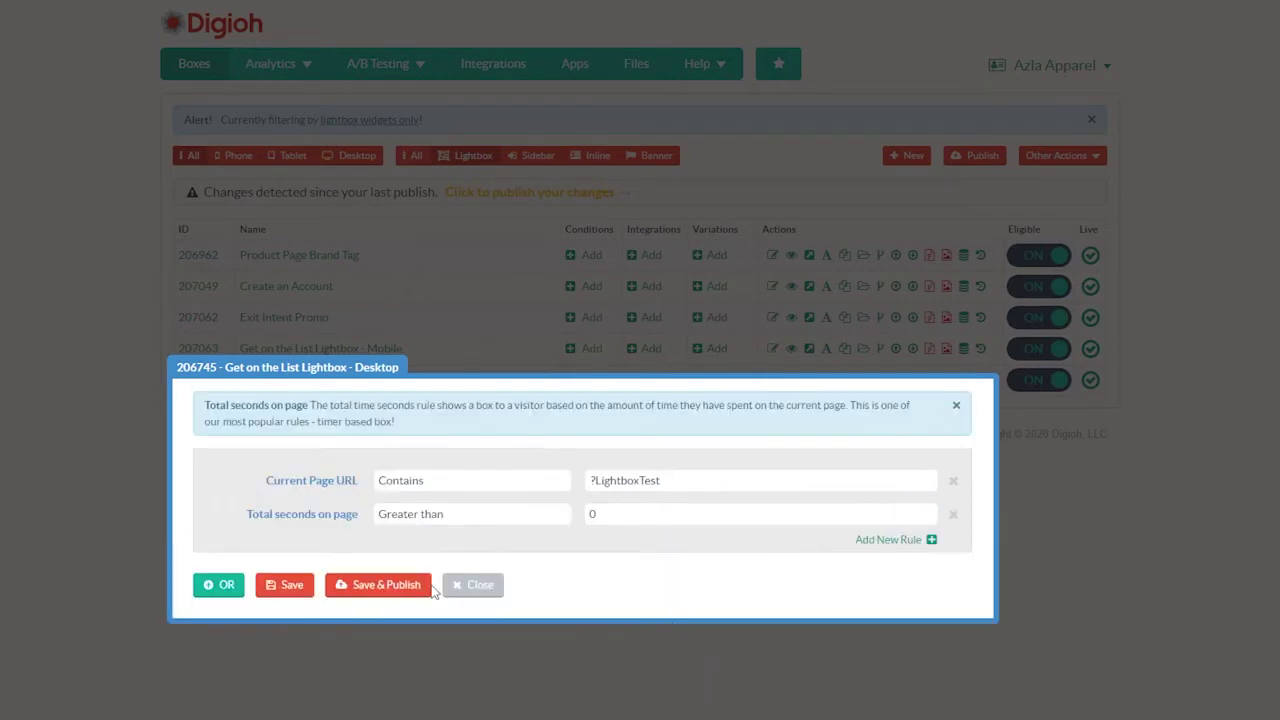
left_click(389, 515)
left_click(391, 516)
left_click(638, 516)
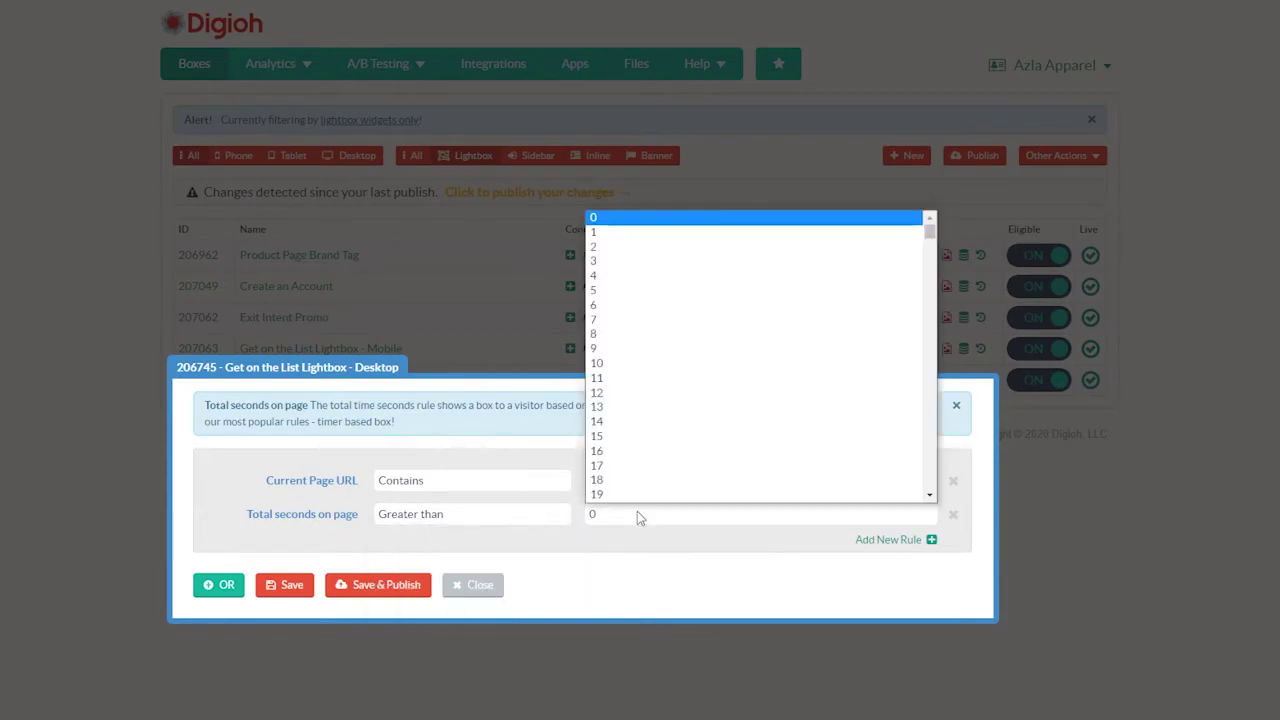
left_click(612, 259)
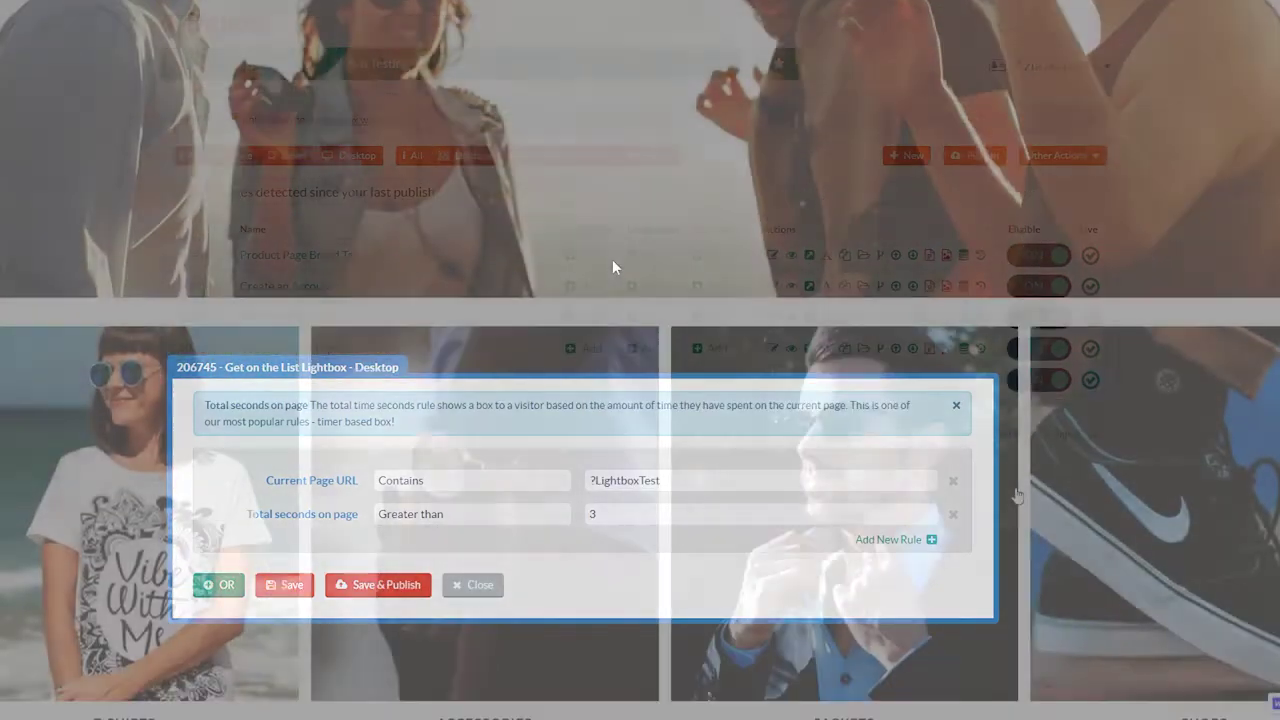
scroll(969, 465, "down", 7)
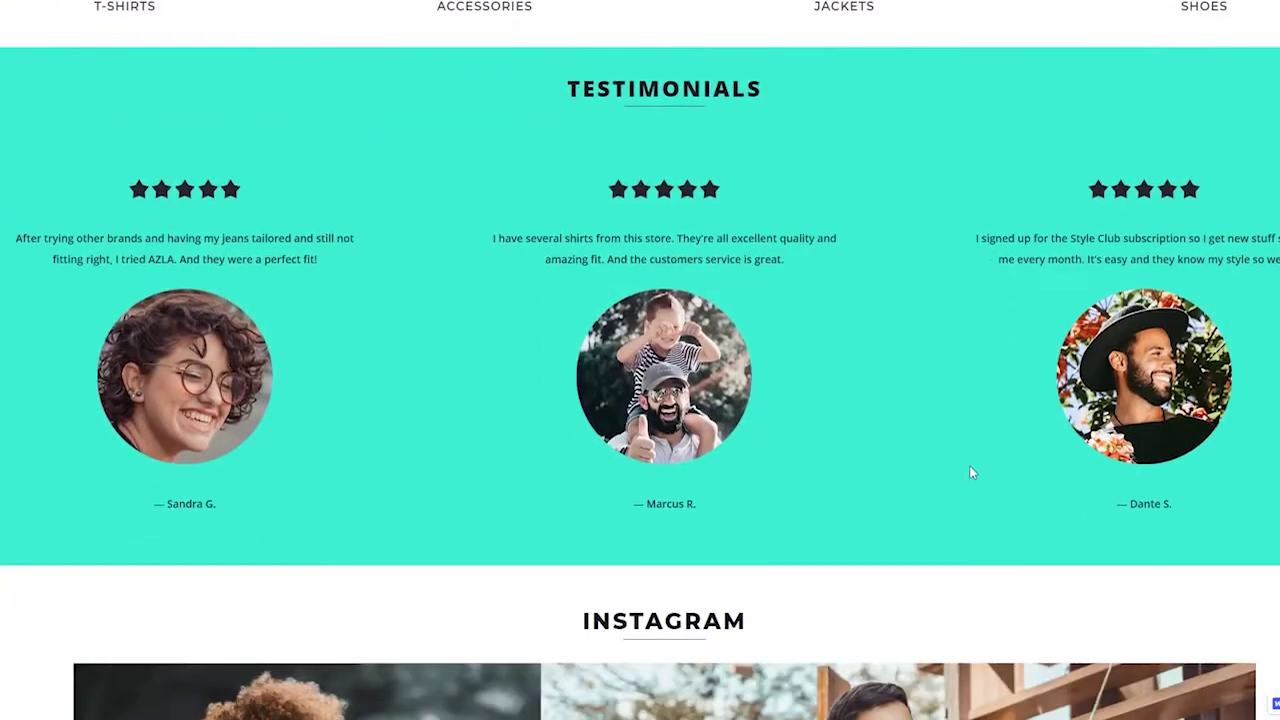
Step: Scroll the store homepage until the signup lightbox appears, then open Reflective Shades under Accessories
scroll(969, 472, "down", 7)
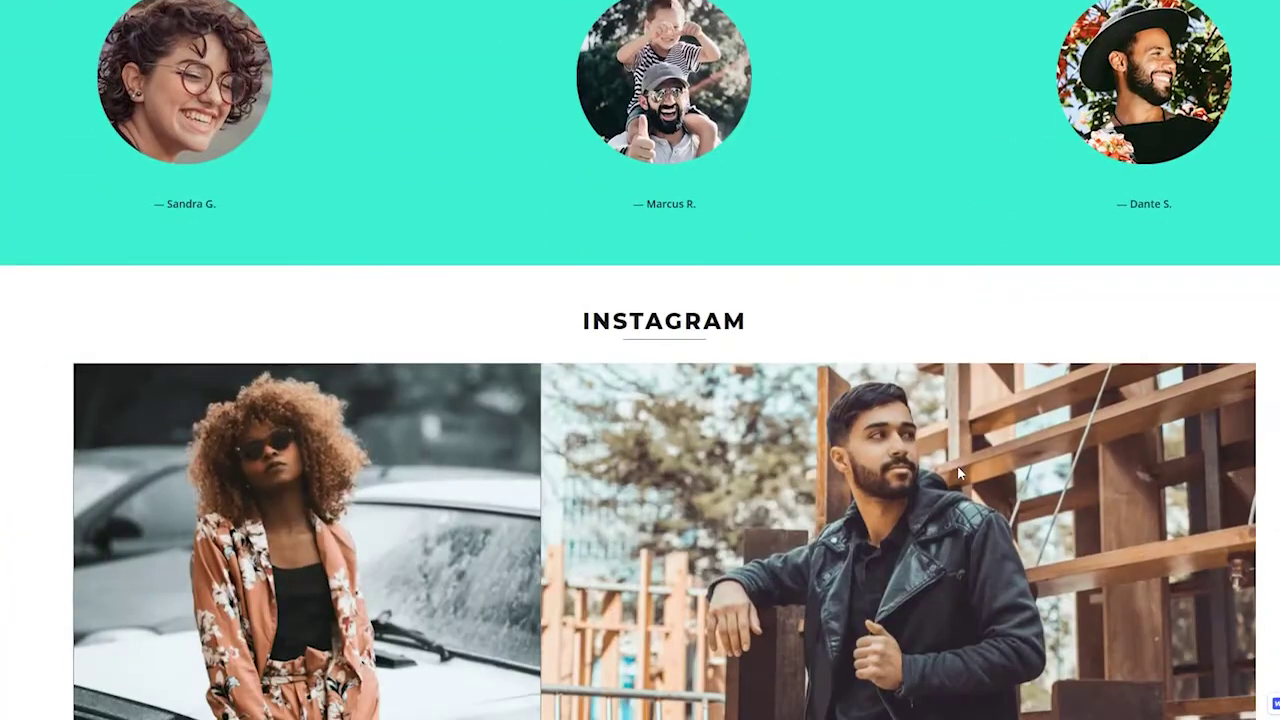
scroll(935, 465, "down", 2)
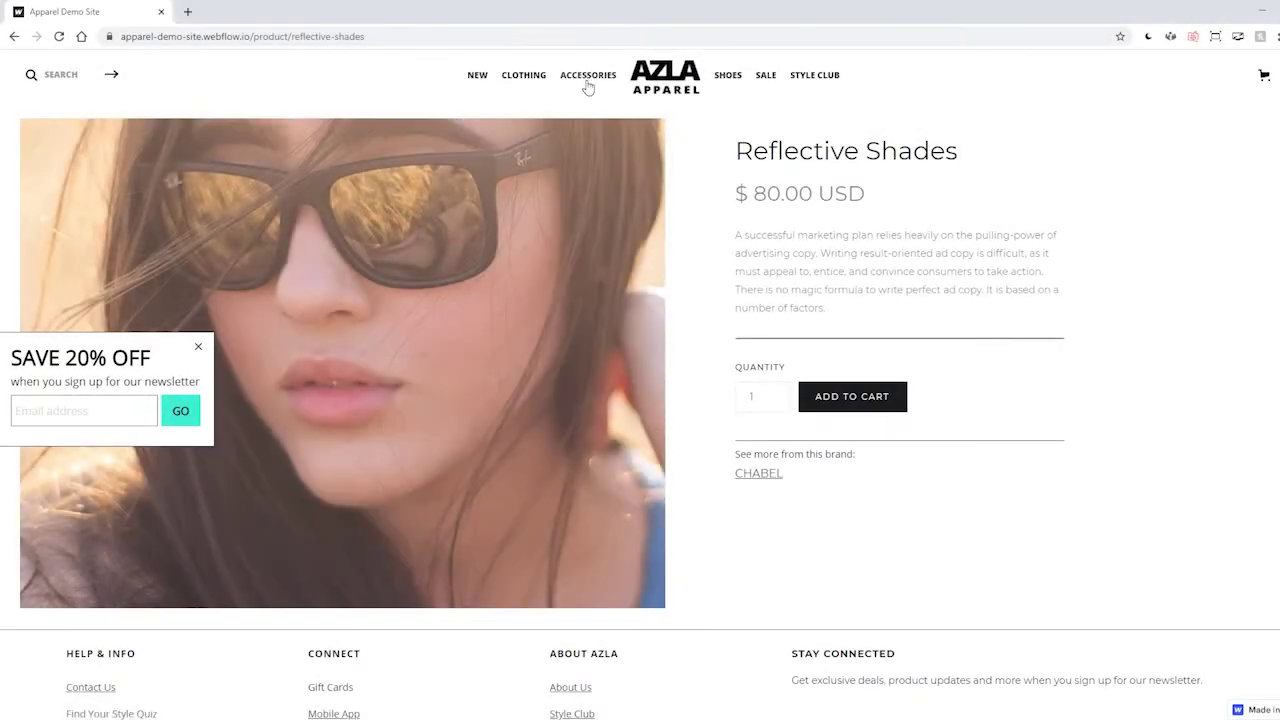
left_click(588, 80)
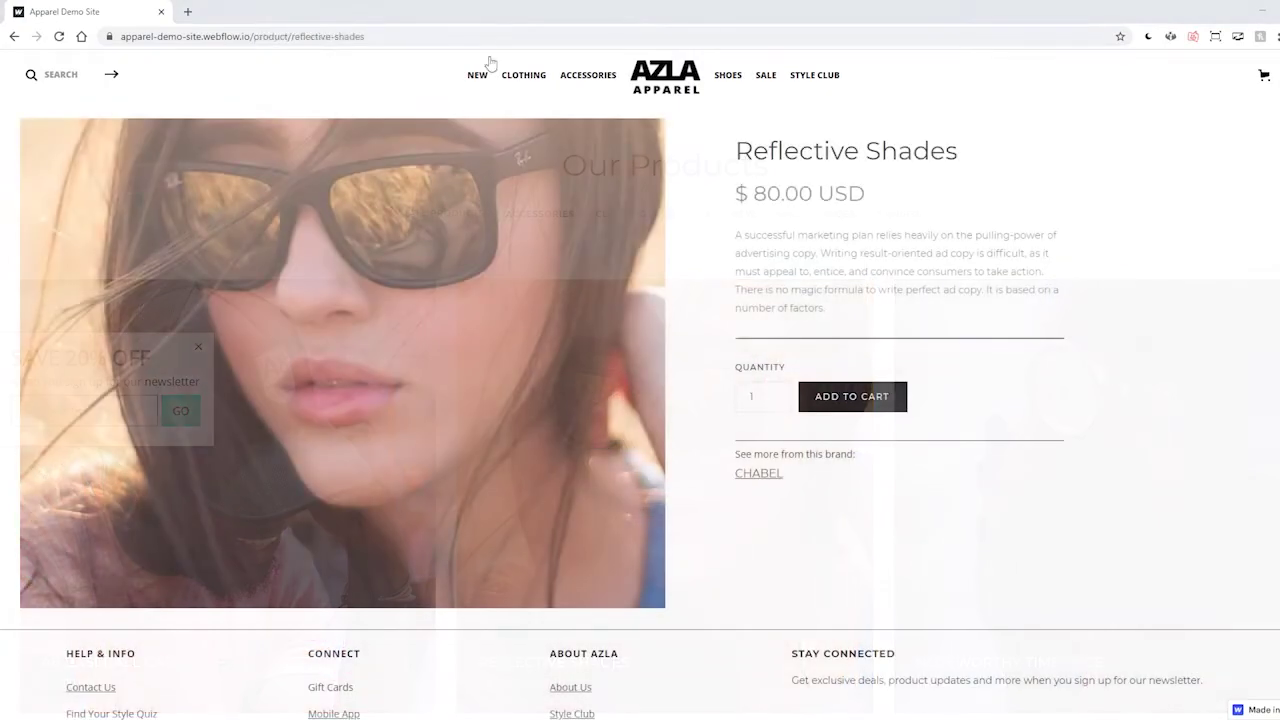
left_click(491, 36)
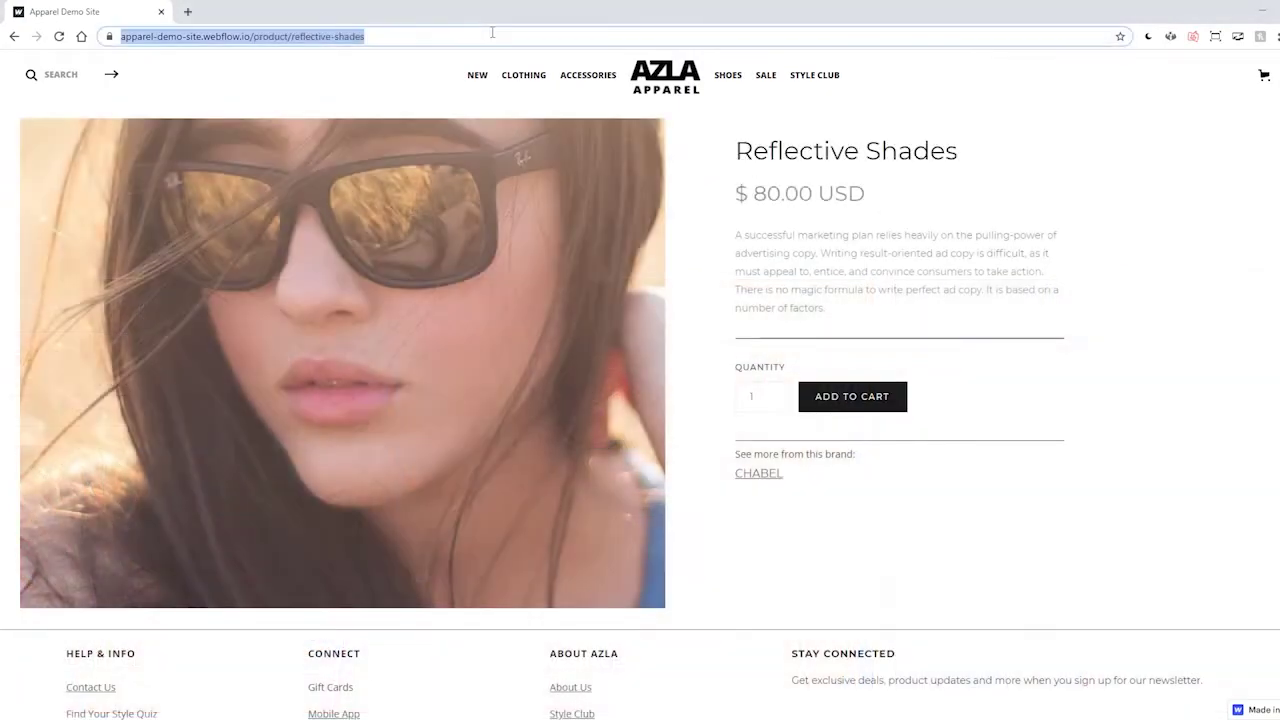
left_click(543, 38)
Step: Add a Current Page URL Contains 'product' rule to the Product + Category Sidebar
double_click(305, 38)
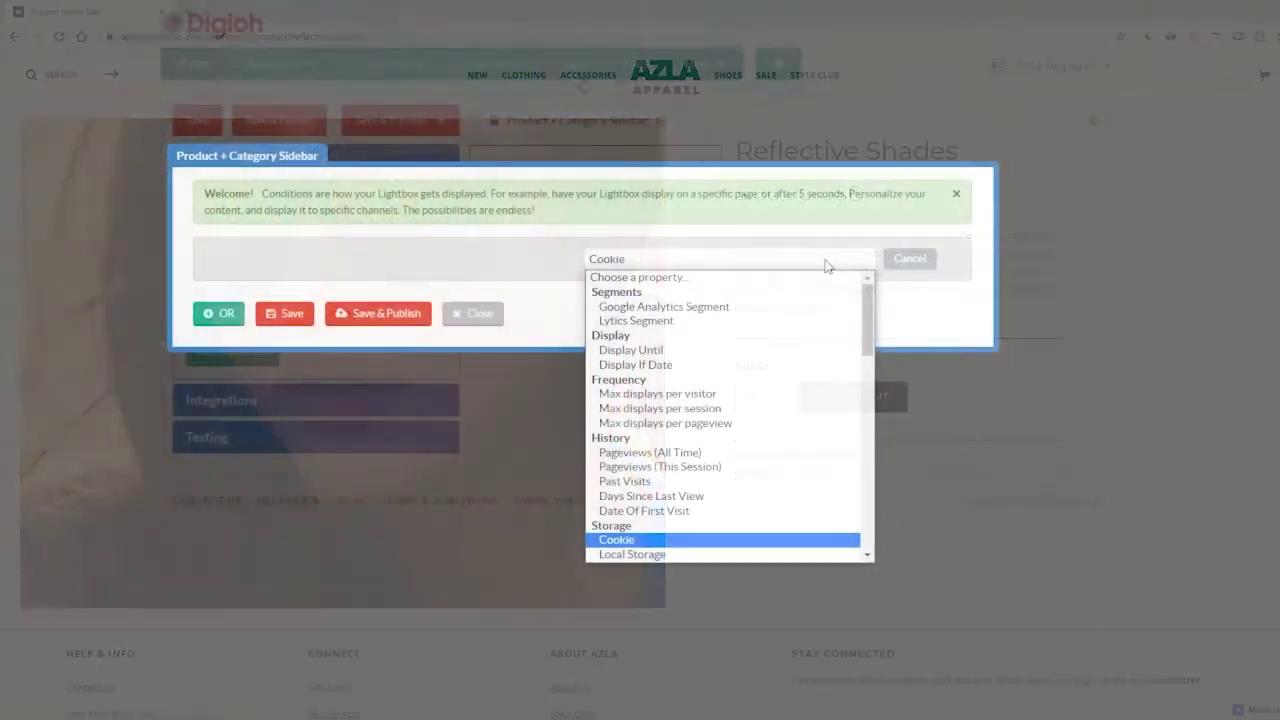
key("Down")
key("Down")
key("Down")
key("Down")
key("Down")
key("Down")
key("Down")
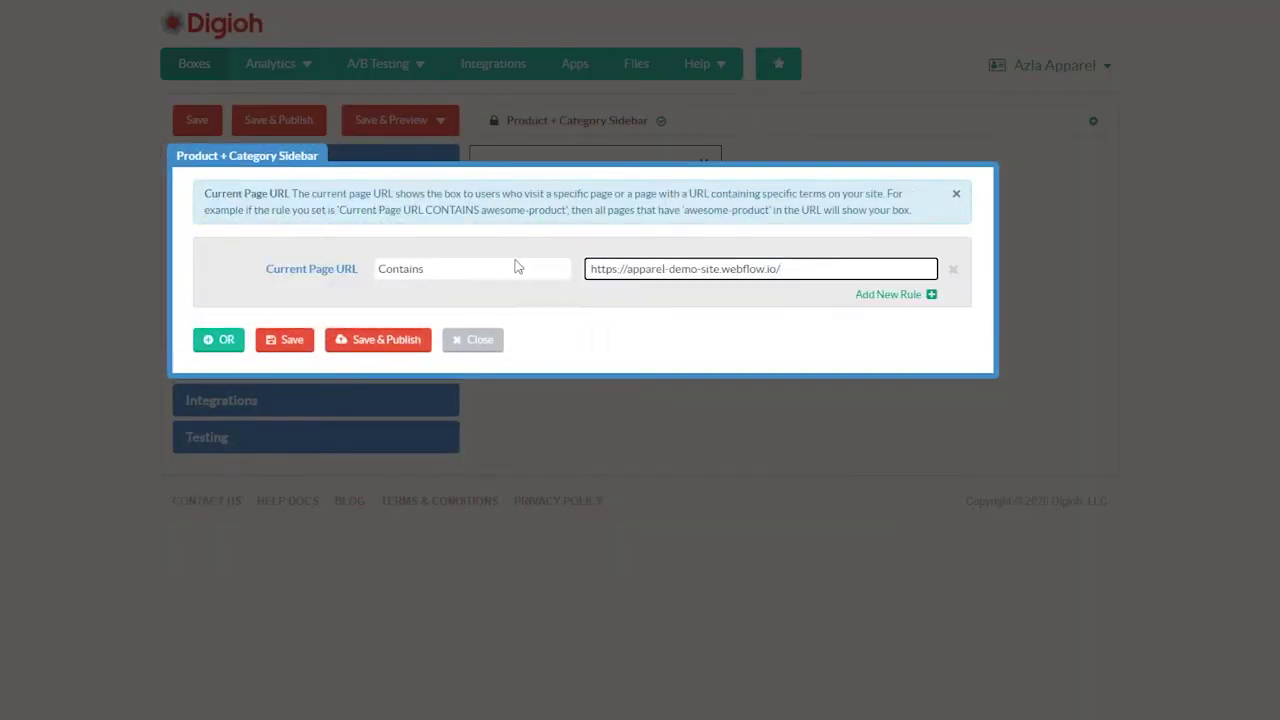
left_click(431, 270)
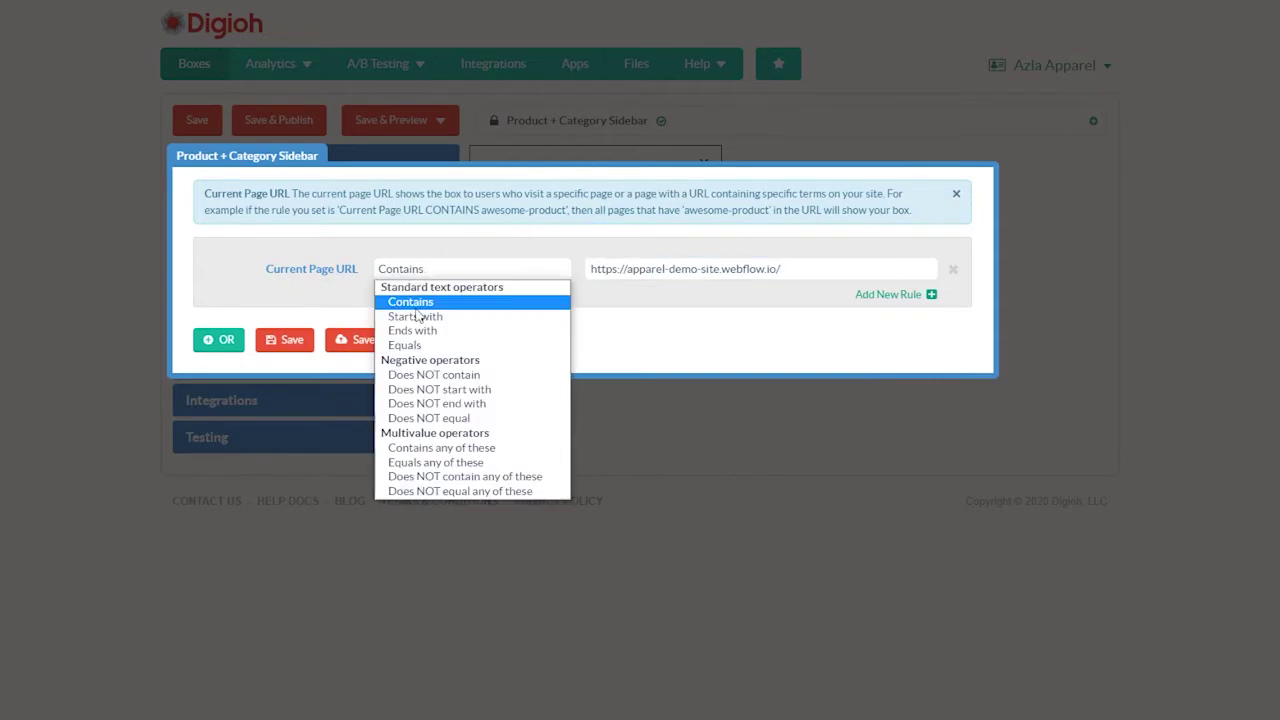
left_click(415, 300)
triple_click(722, 268)
type("pro")
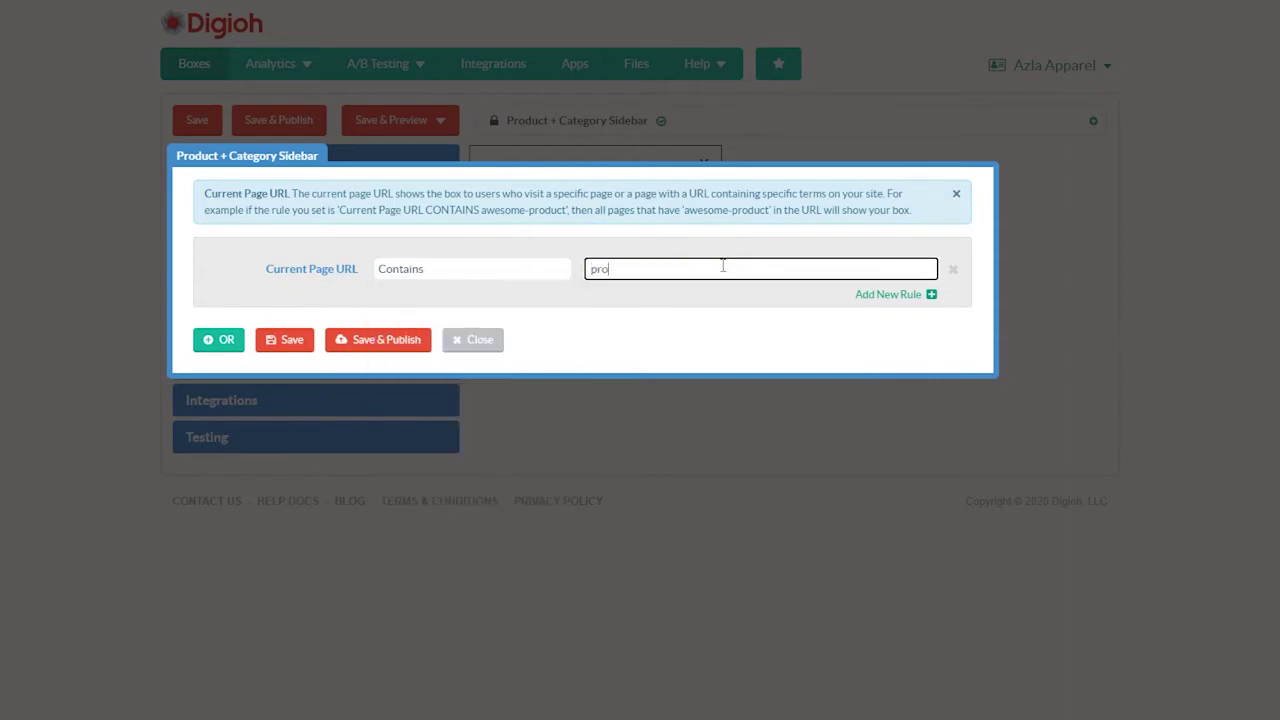
type("duc")
type("t")
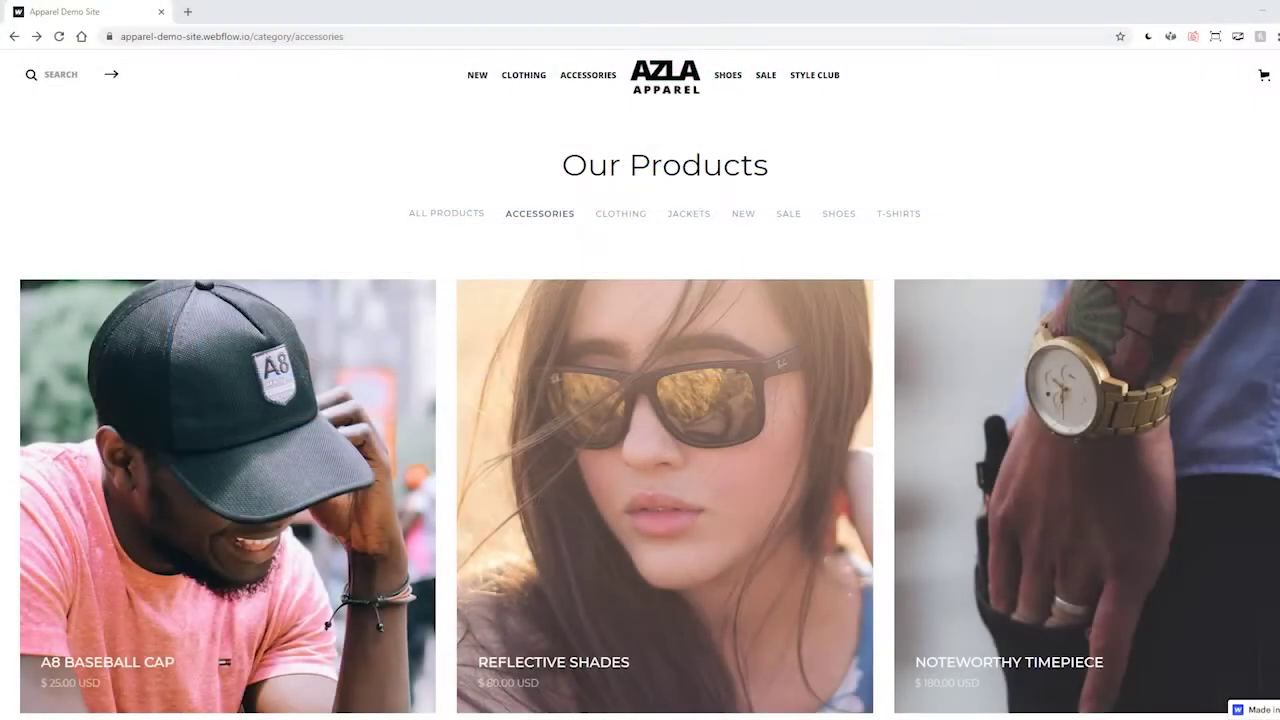
Step: Switch the URL operator to Contains any of these and start a second value, 'ca'
left_click(636, 436)
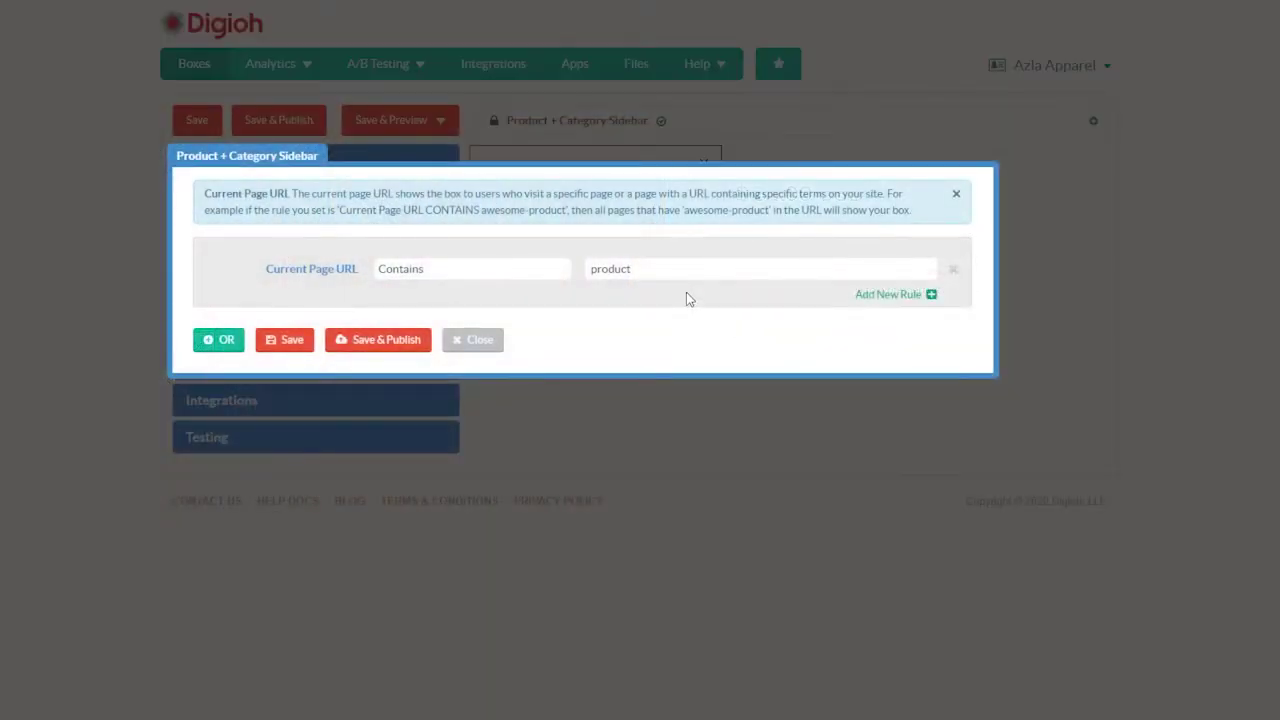
left_click(493, 271)
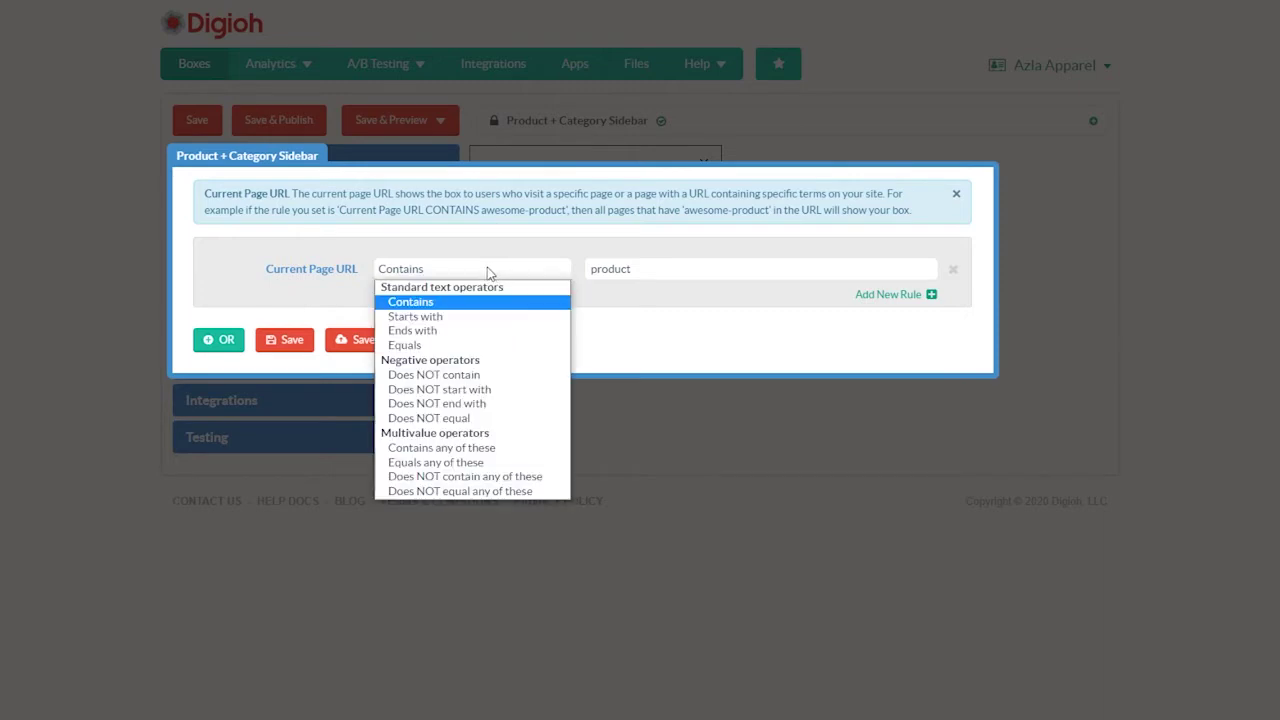
left_click(422, 448)
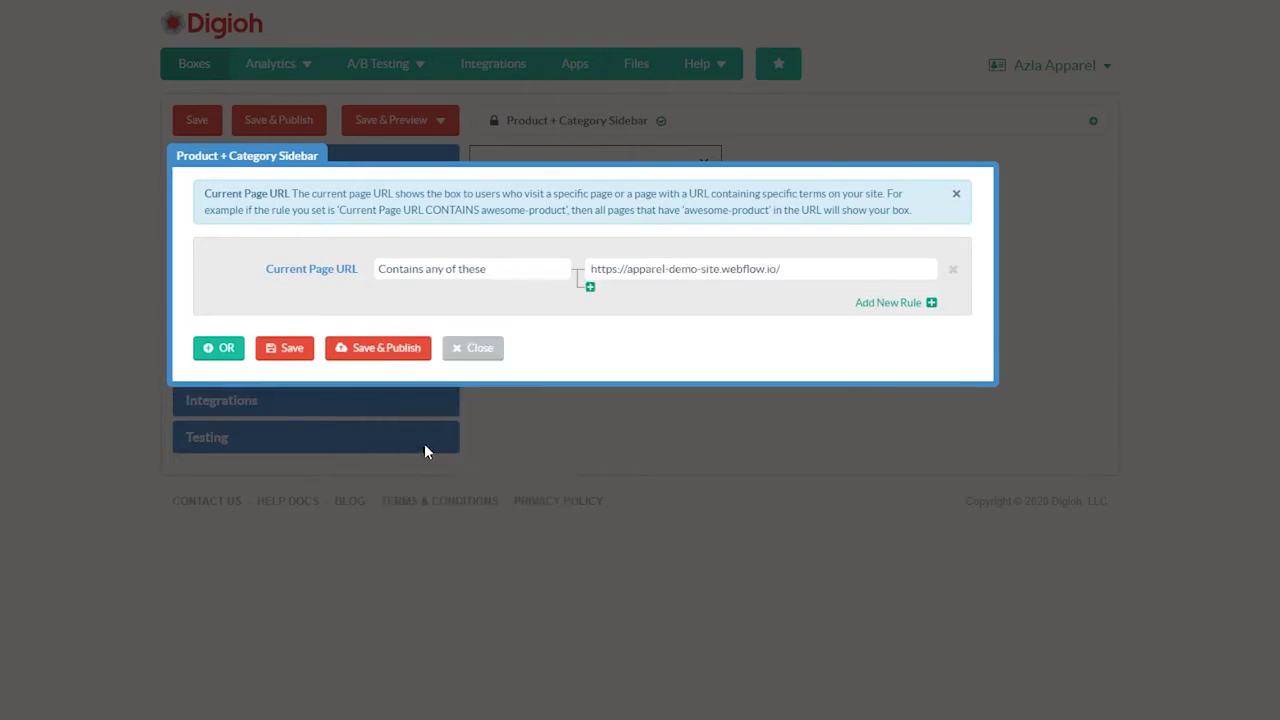
left_click(590, 287)
type("ca")
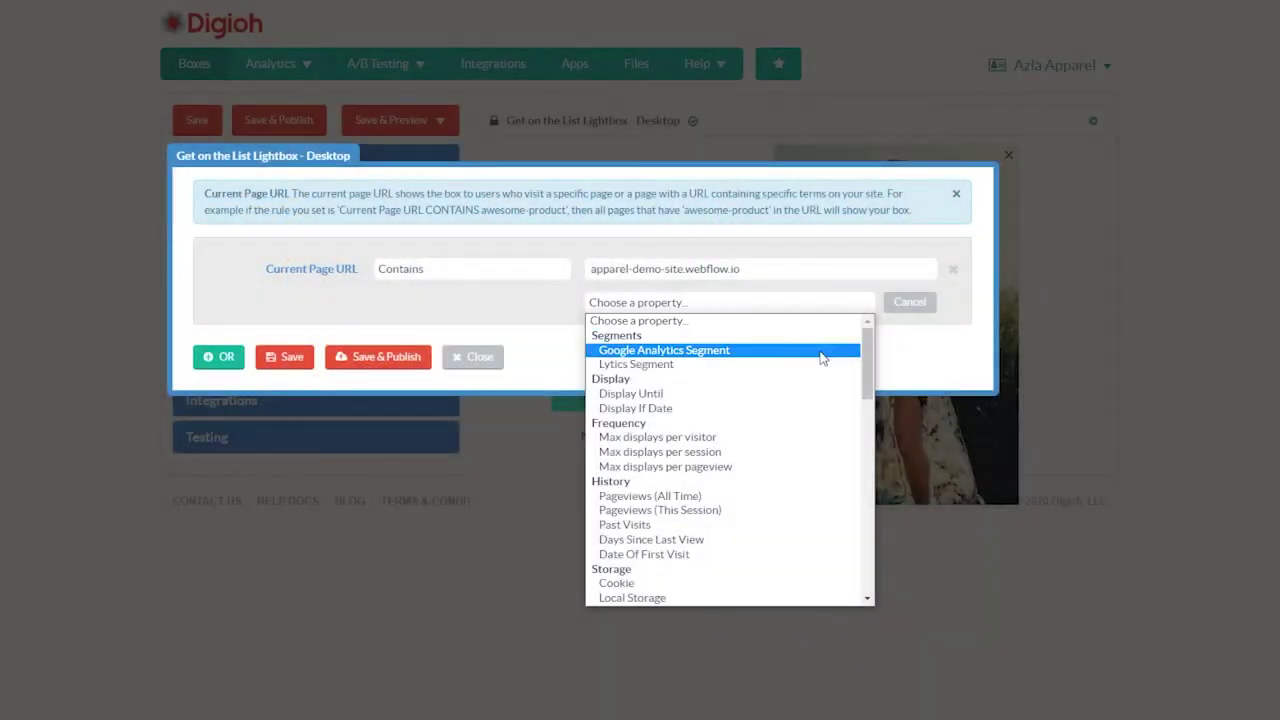
Step: Add a Pages Navigated URLs Does NOT contain 'utm_medium=email' rule
scroll(680, 420, "down", 3)
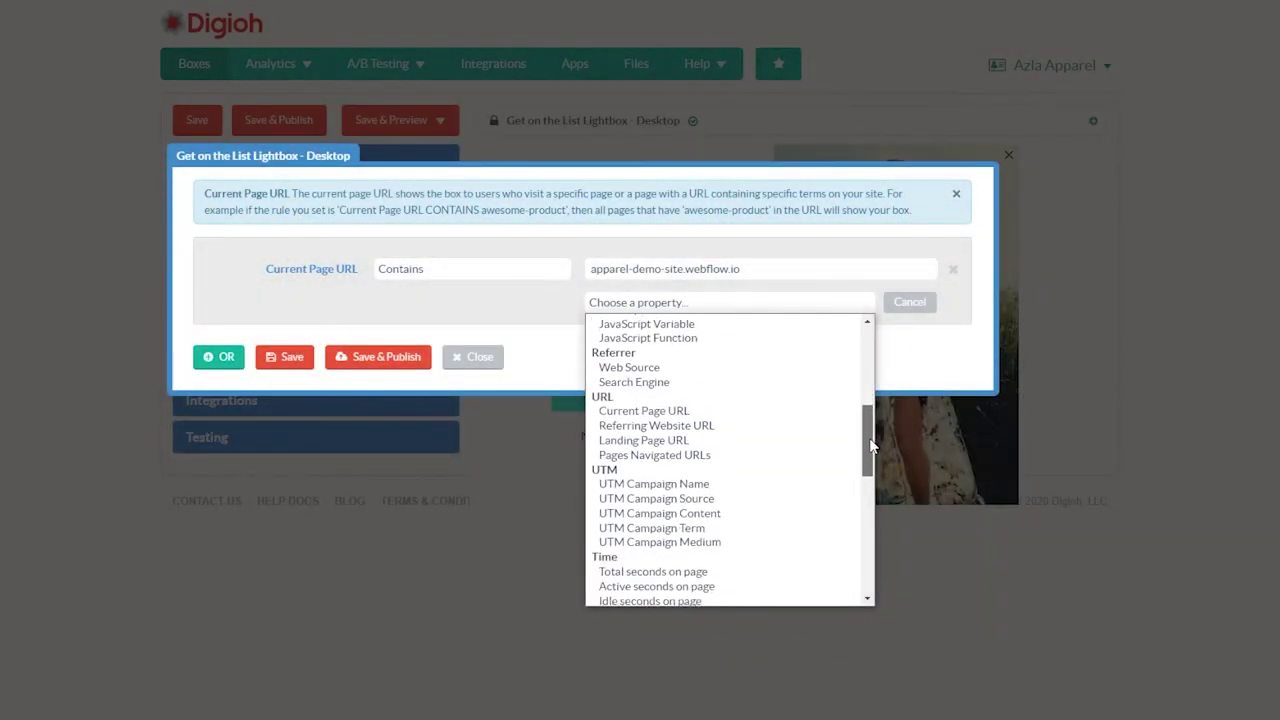
left_click(655, 455)
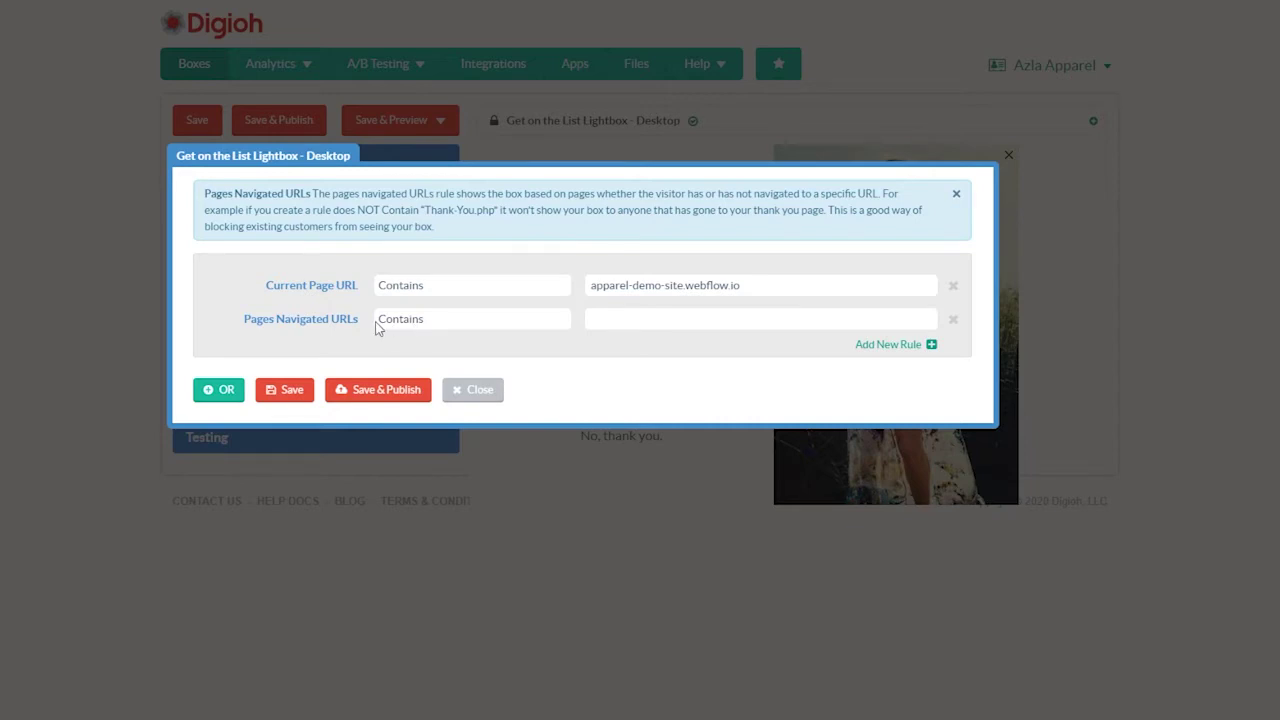
left_click(445, 319)
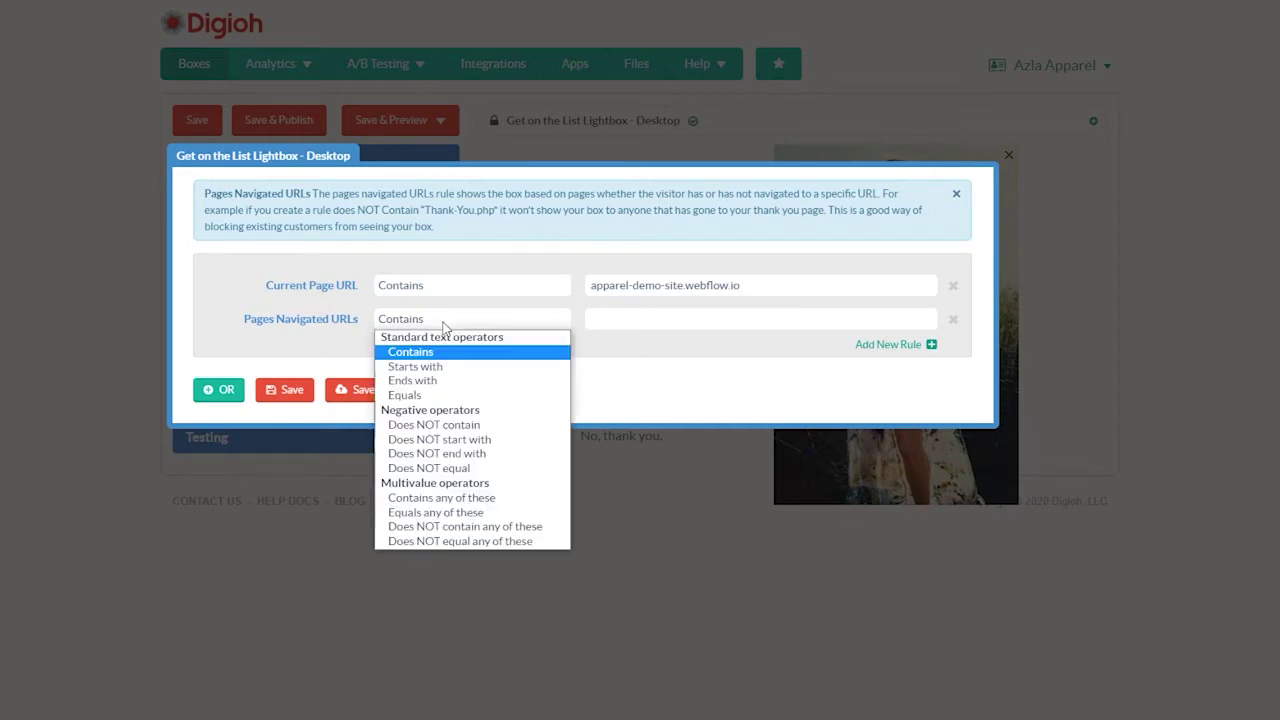
left_click(458, 425)
left_click(618, 321)
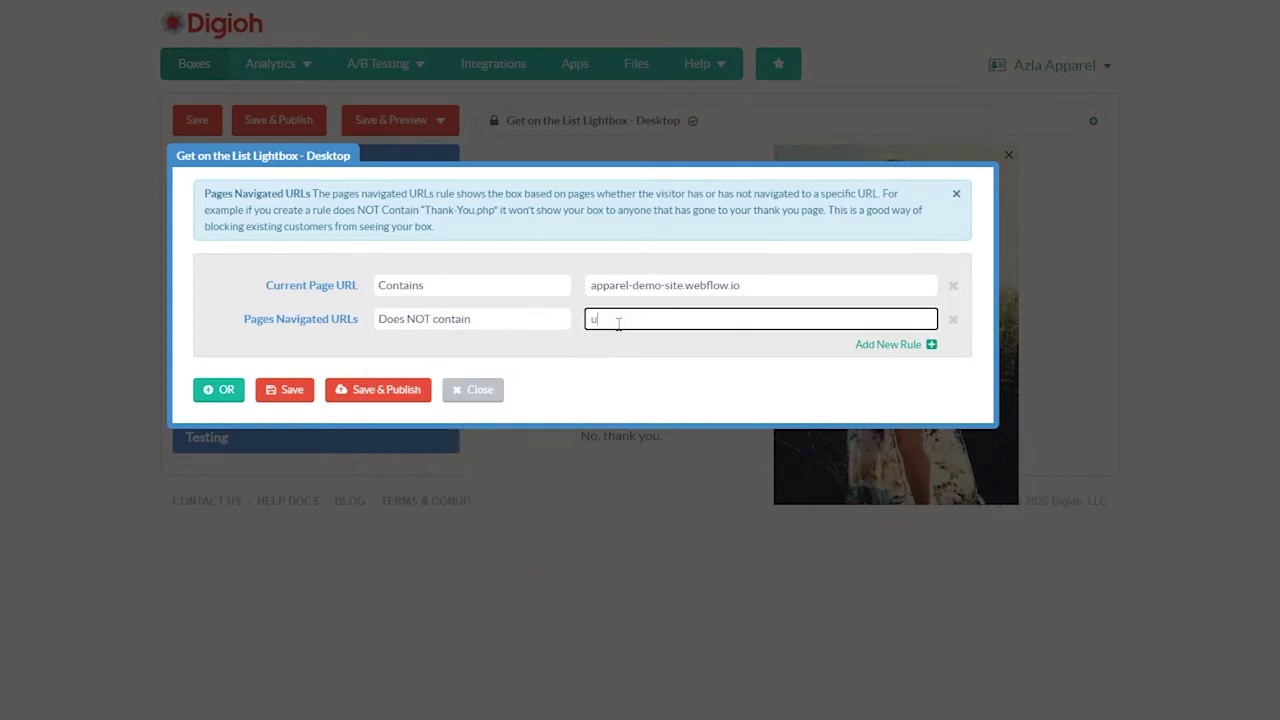
type("utm_medium=ema")
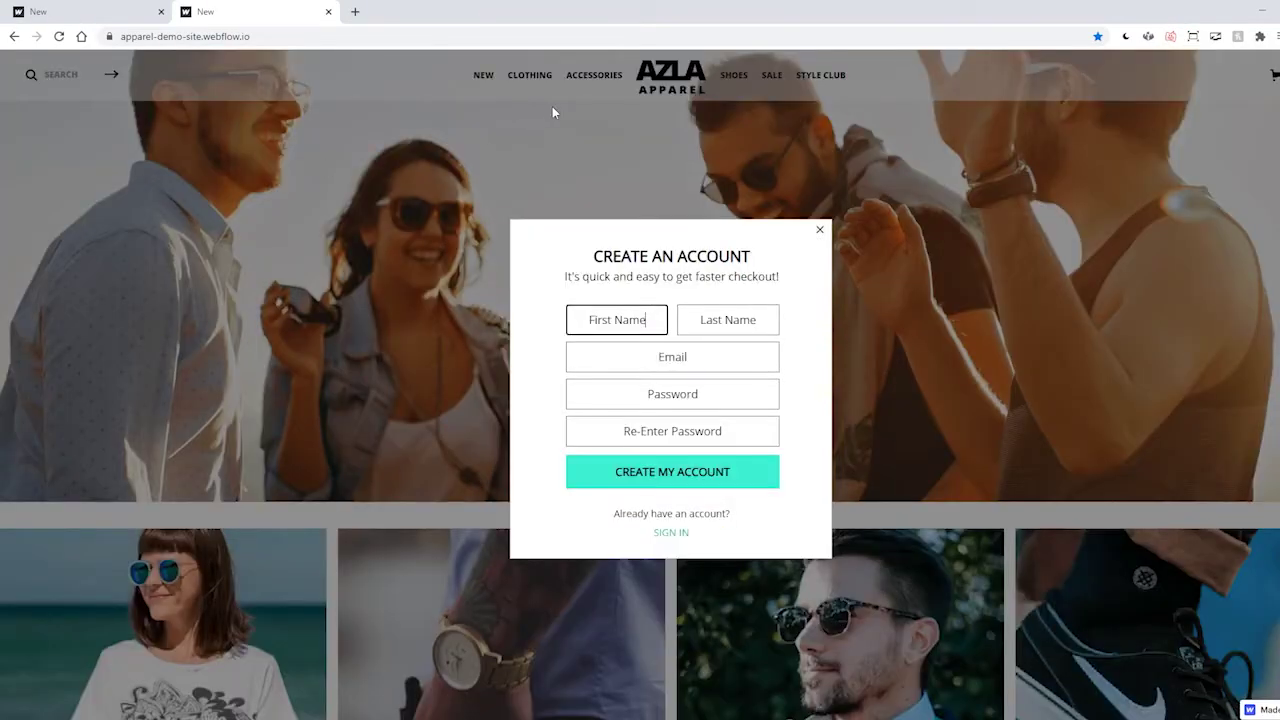
Step: Add a Cookie rule to the Create an Account box's display conditions
left_click(671, 533)
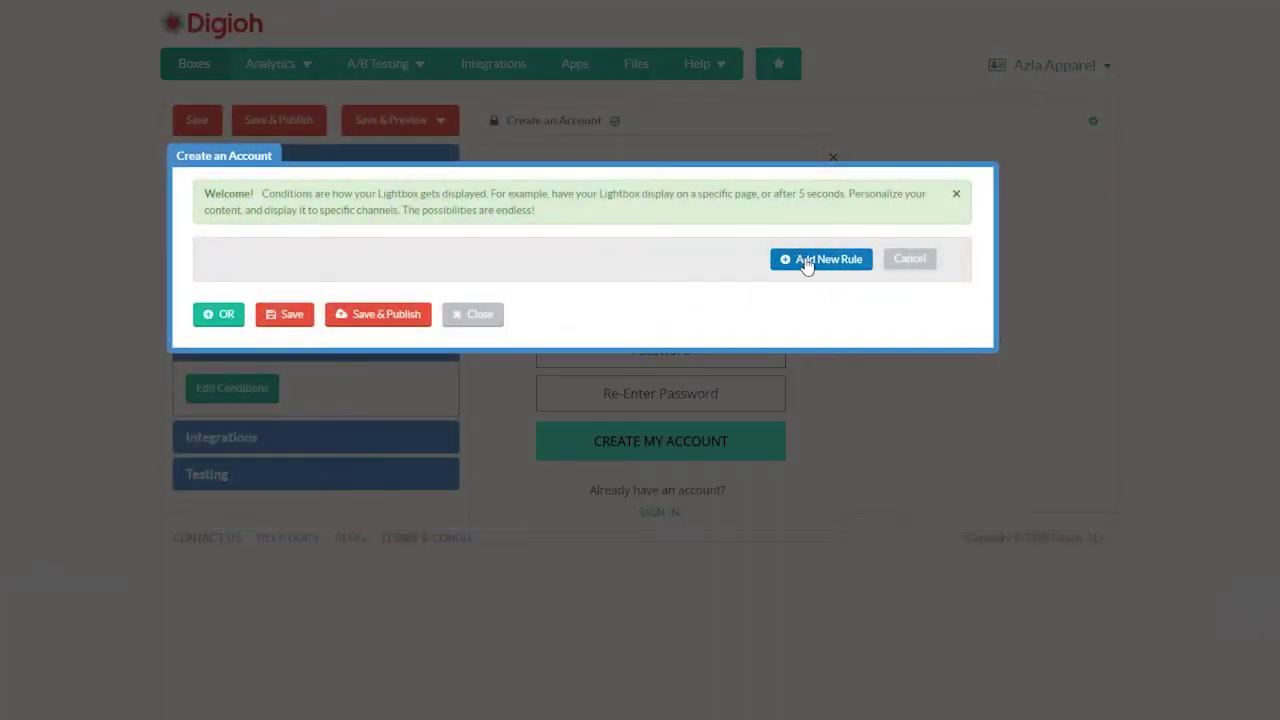
left_click(808, 261)
left_click(808, 262)
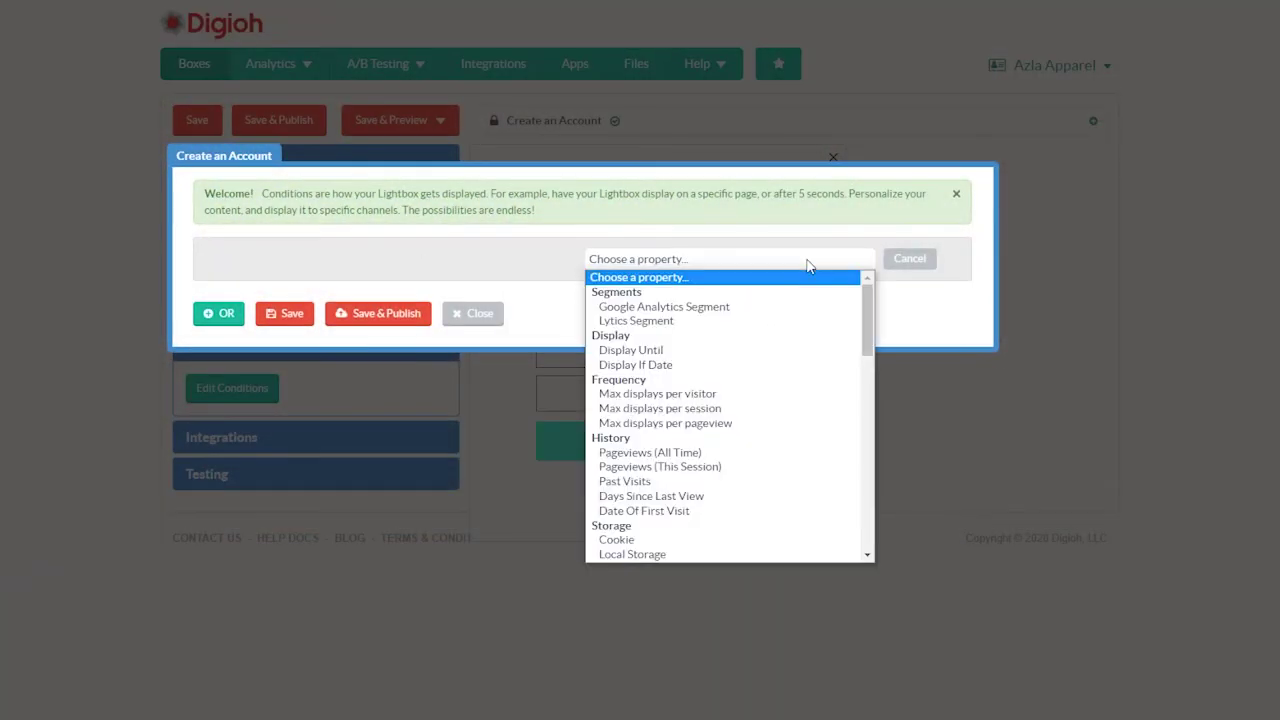
left_click_drag(866, 291, 867, 371)
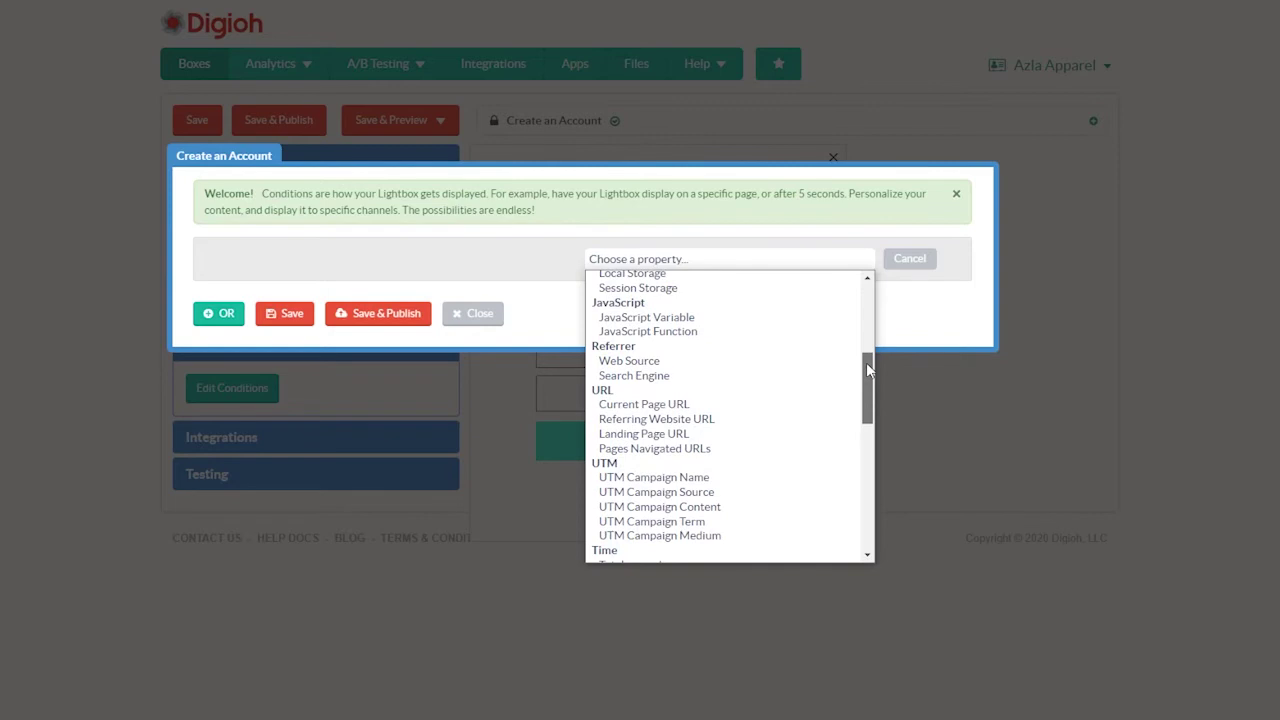
scroll(866, 362, "up", 1)
left_click(627, 324)
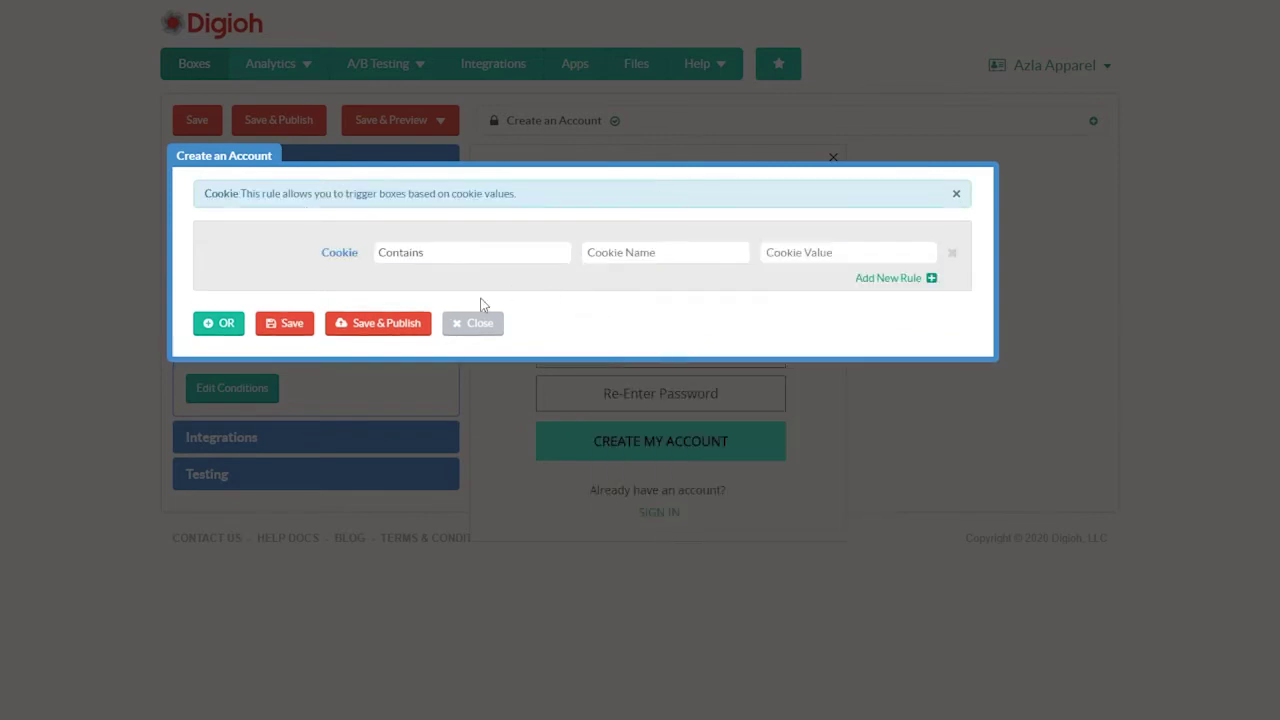
Step: Set the cookie rule to loggedin contains false and save and publish
left_click(640, 252)
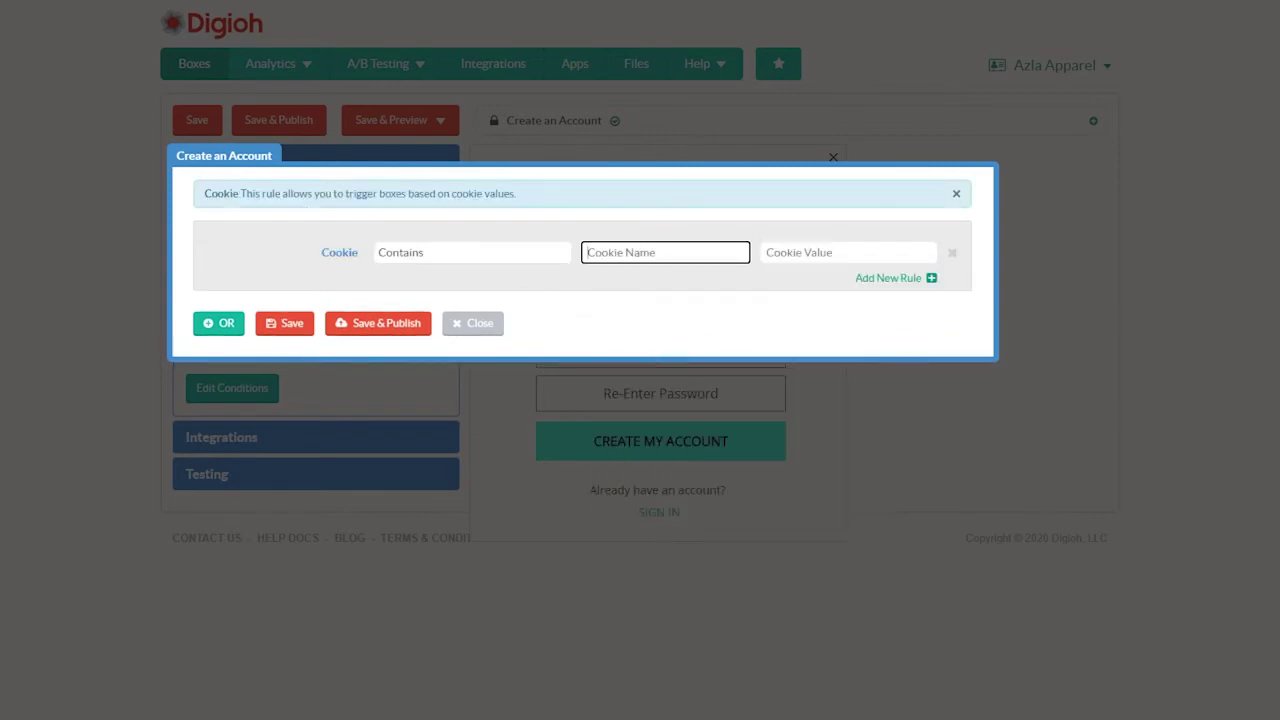
type("loggedin")
key("Tab")
type("false")
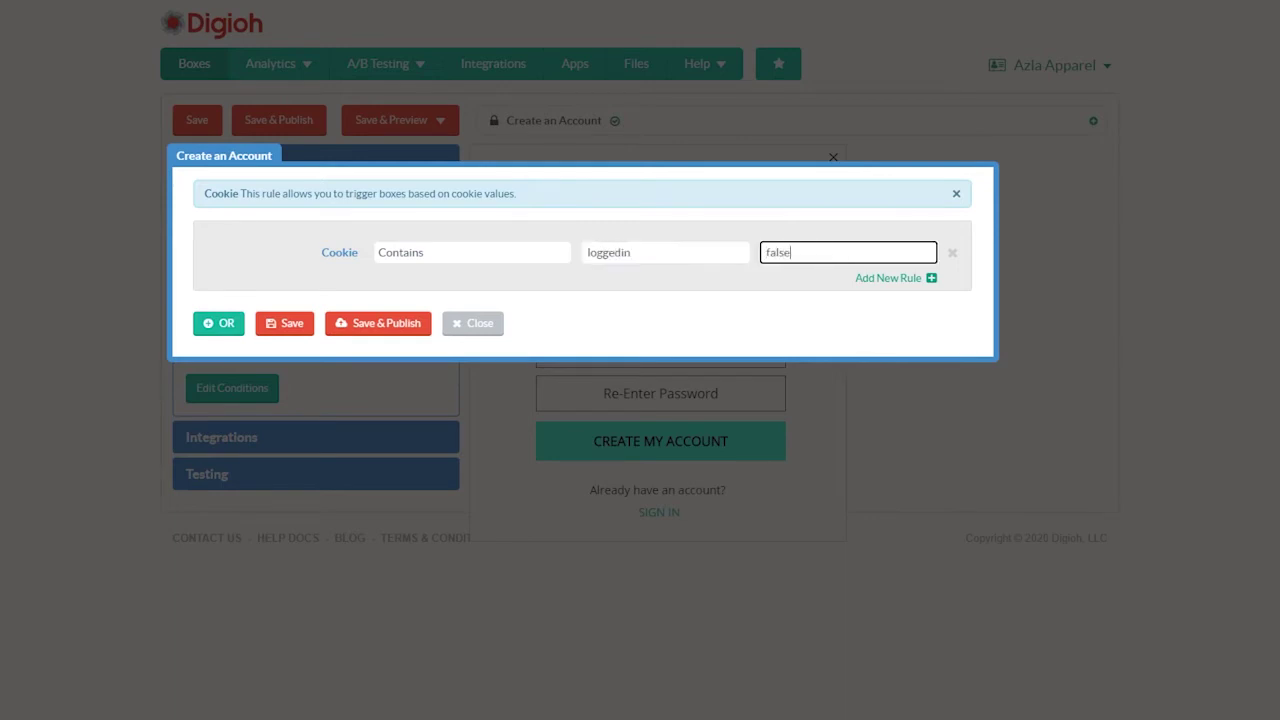
left_click(406, 330)
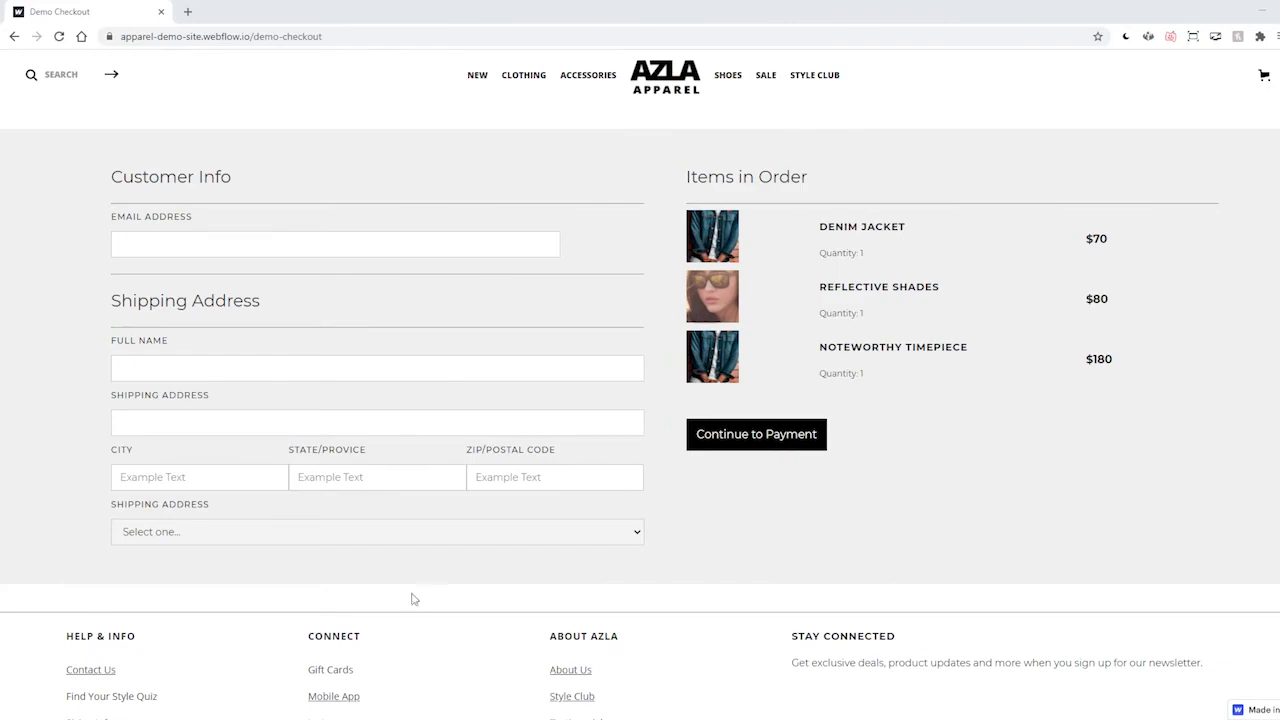
Step: Add an Exit Intent rule set to 'Mouse exits window top' for the Exit Intent Promo
mouse_move(527, 33)
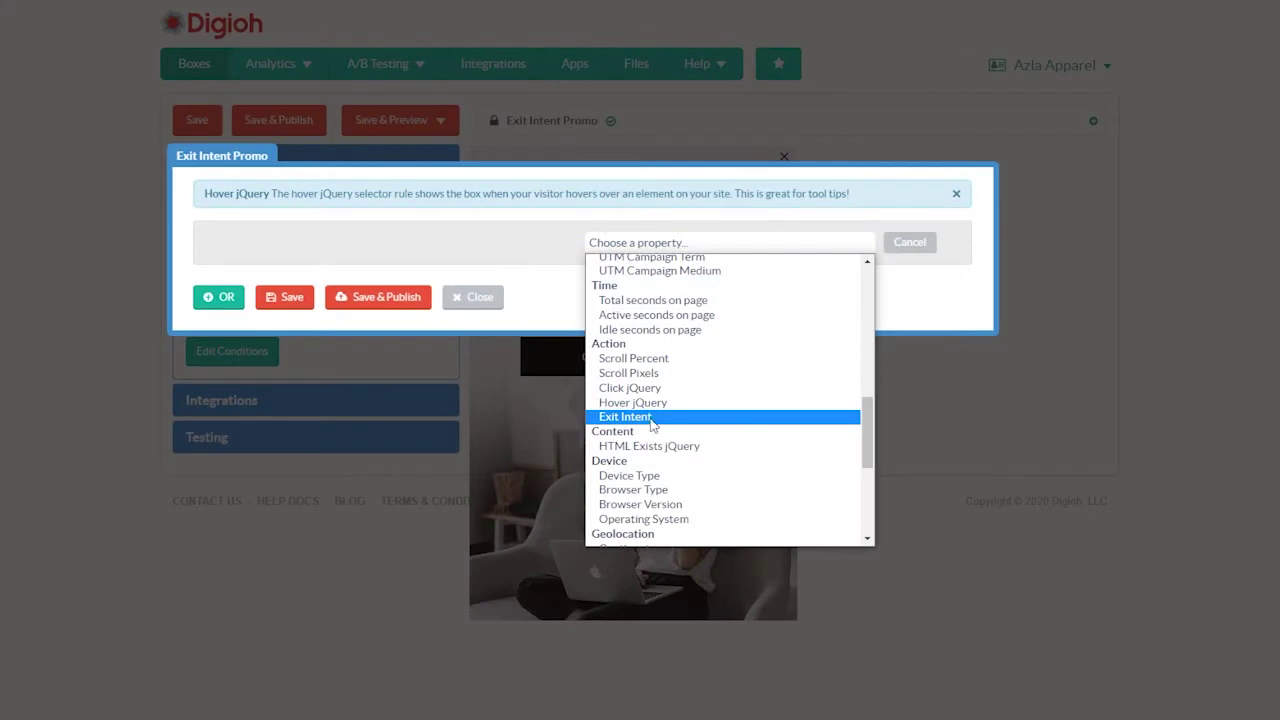
left_click(643, 423)
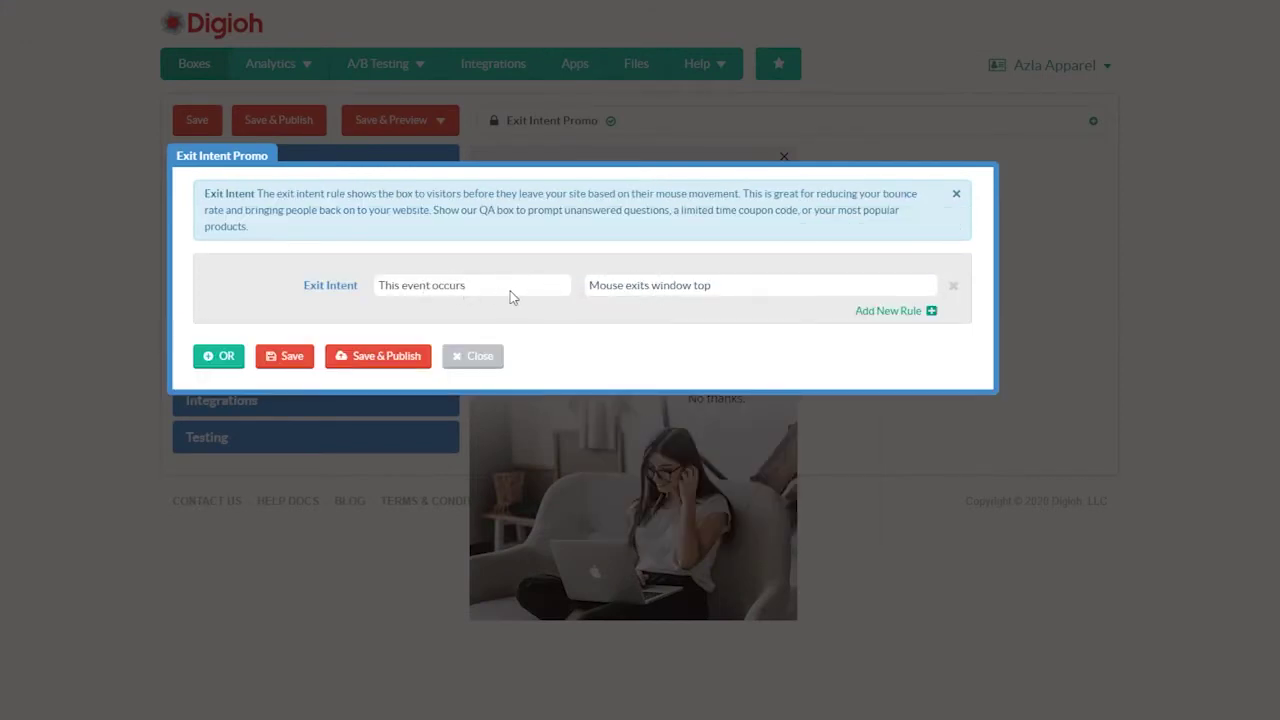
left_click(645, 292)
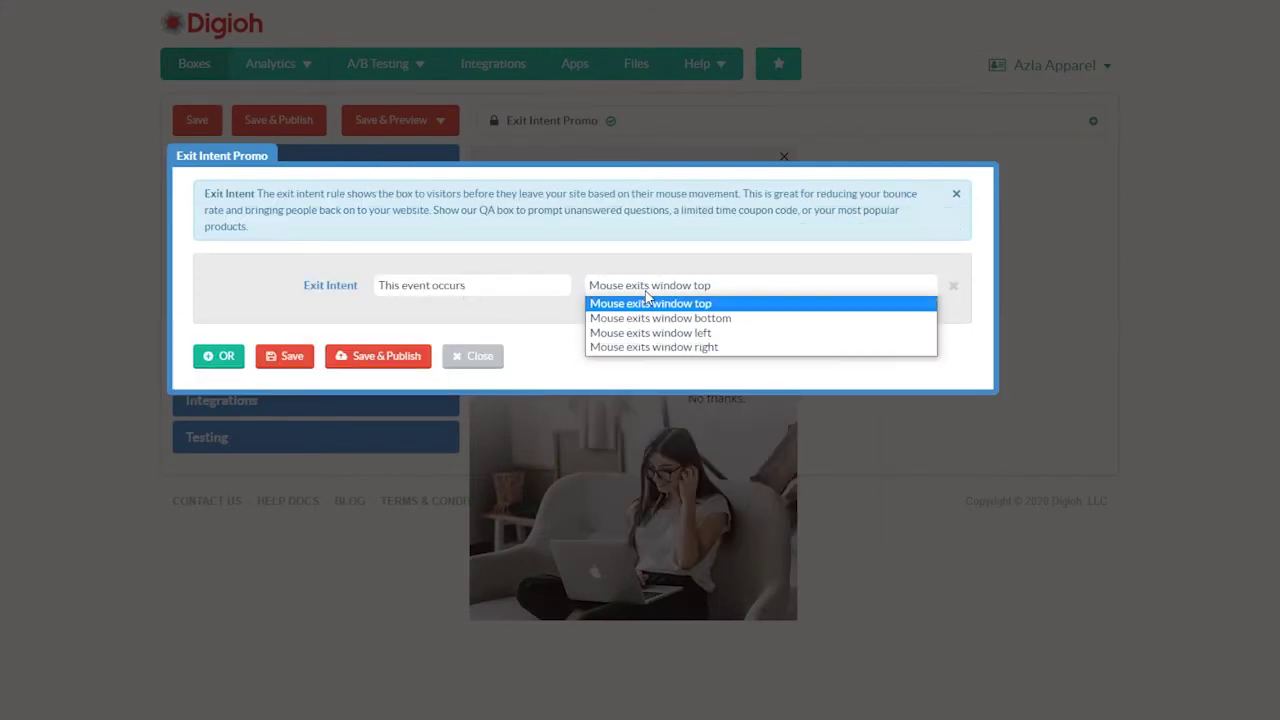
left_click(745, 289)
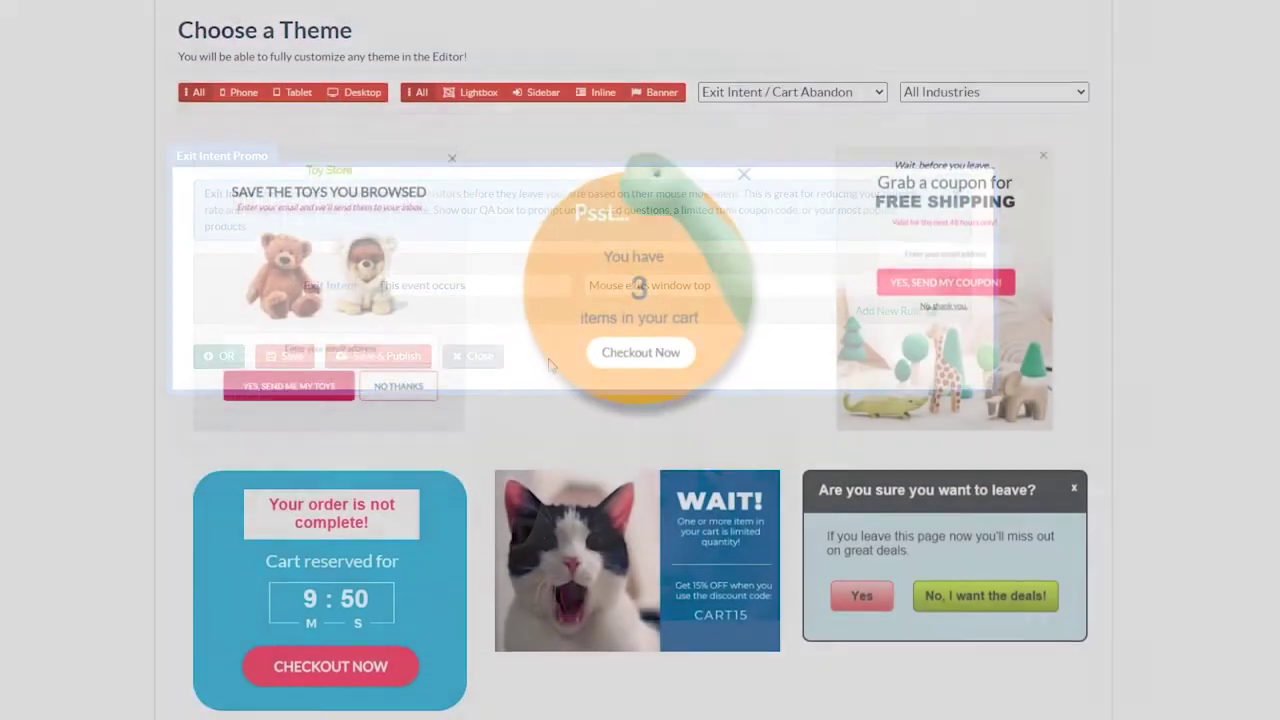
scroll(640, 360, "down", 3)
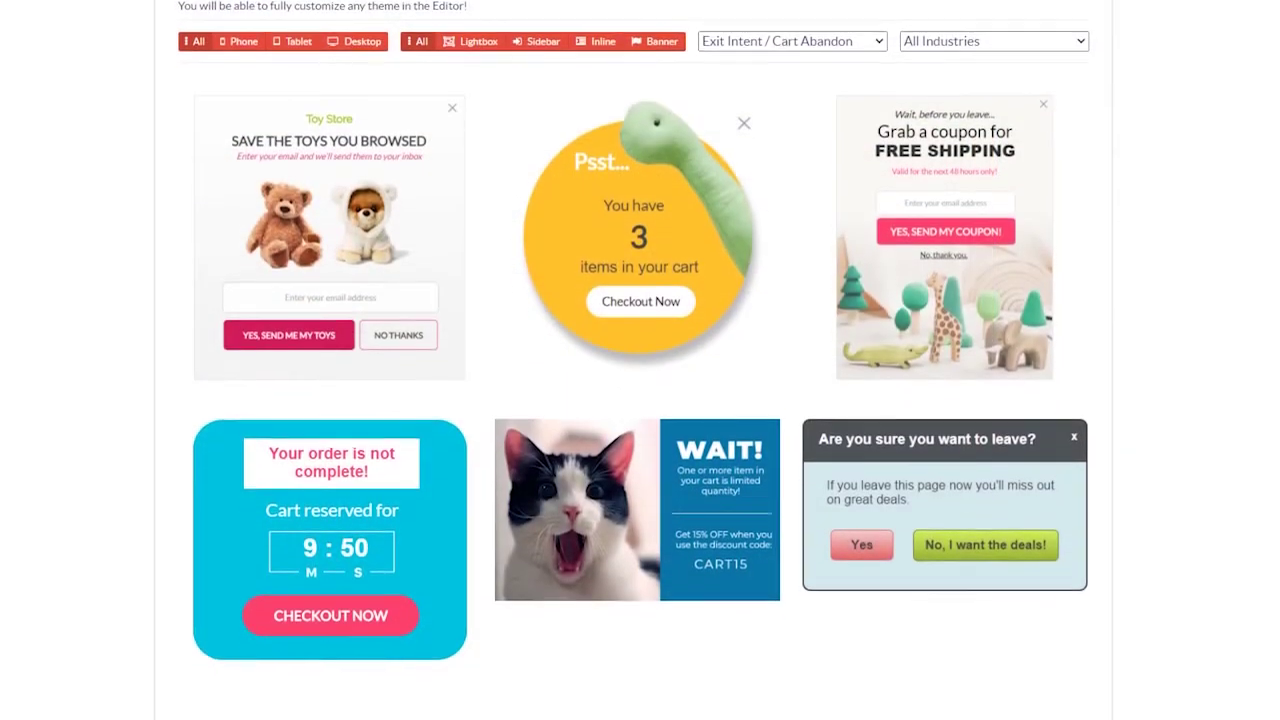
scroll(640, 360, "down", 3)
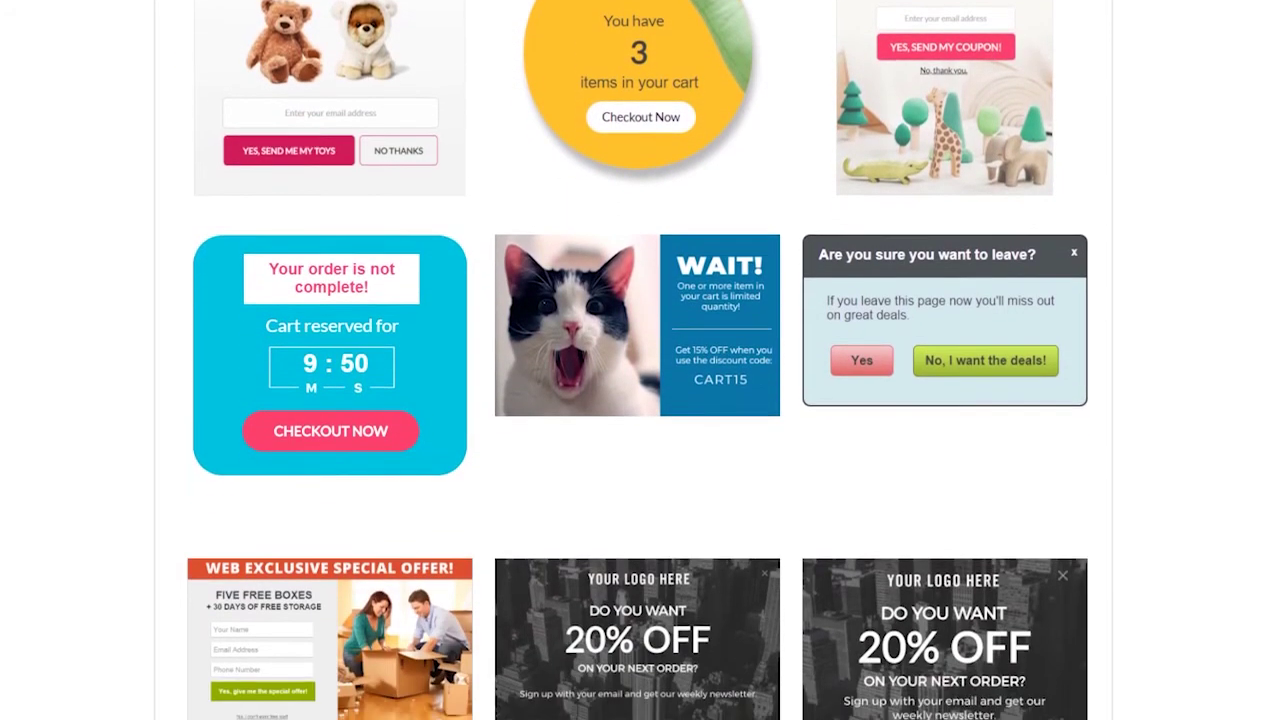
scroll(640, 360, "down", 1)
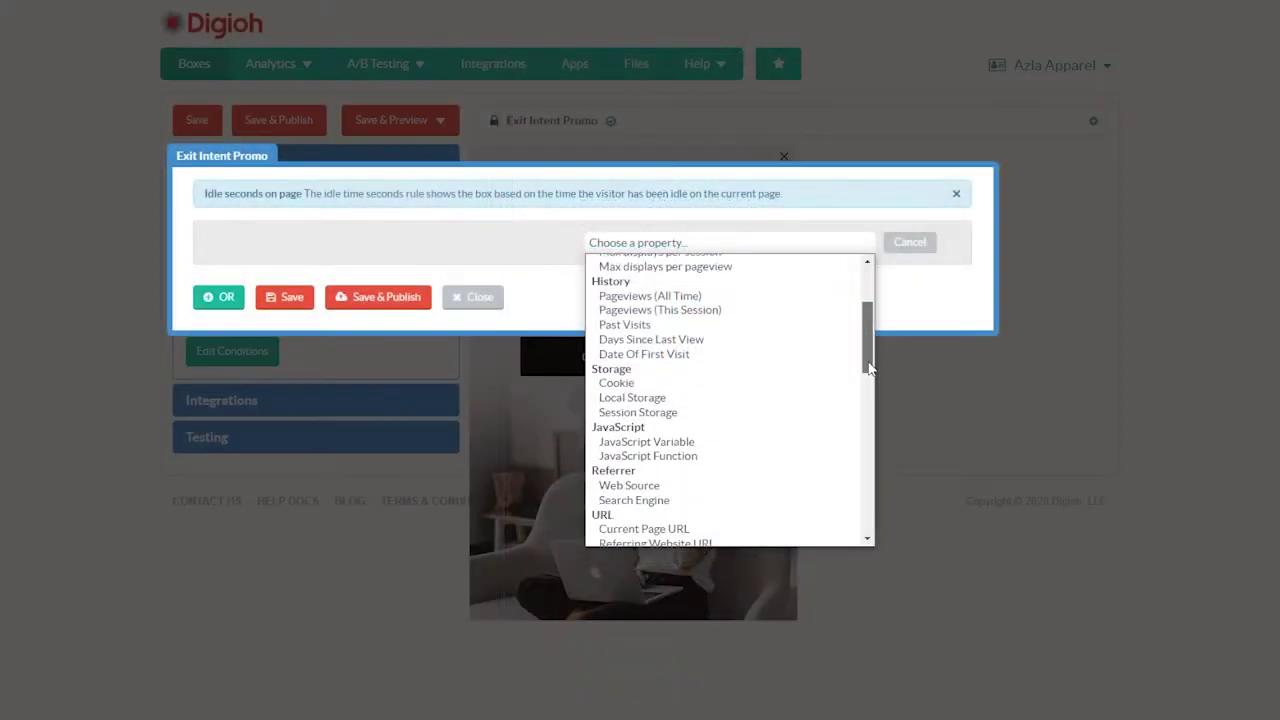
Step: Add an 'Idle seconds on page' rule set to greater than 3 seconds
left_click_drag(870, 350, 849, 434)
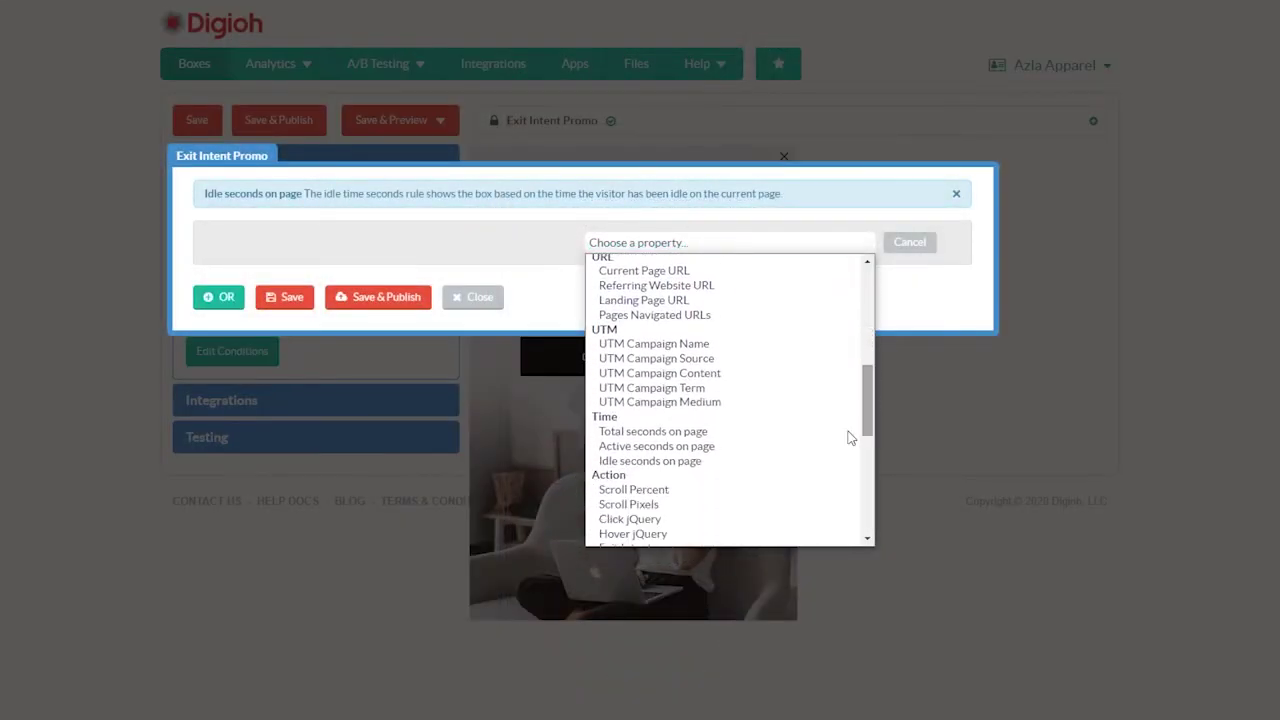
left_click(686, 456)
left_click(617, 256)
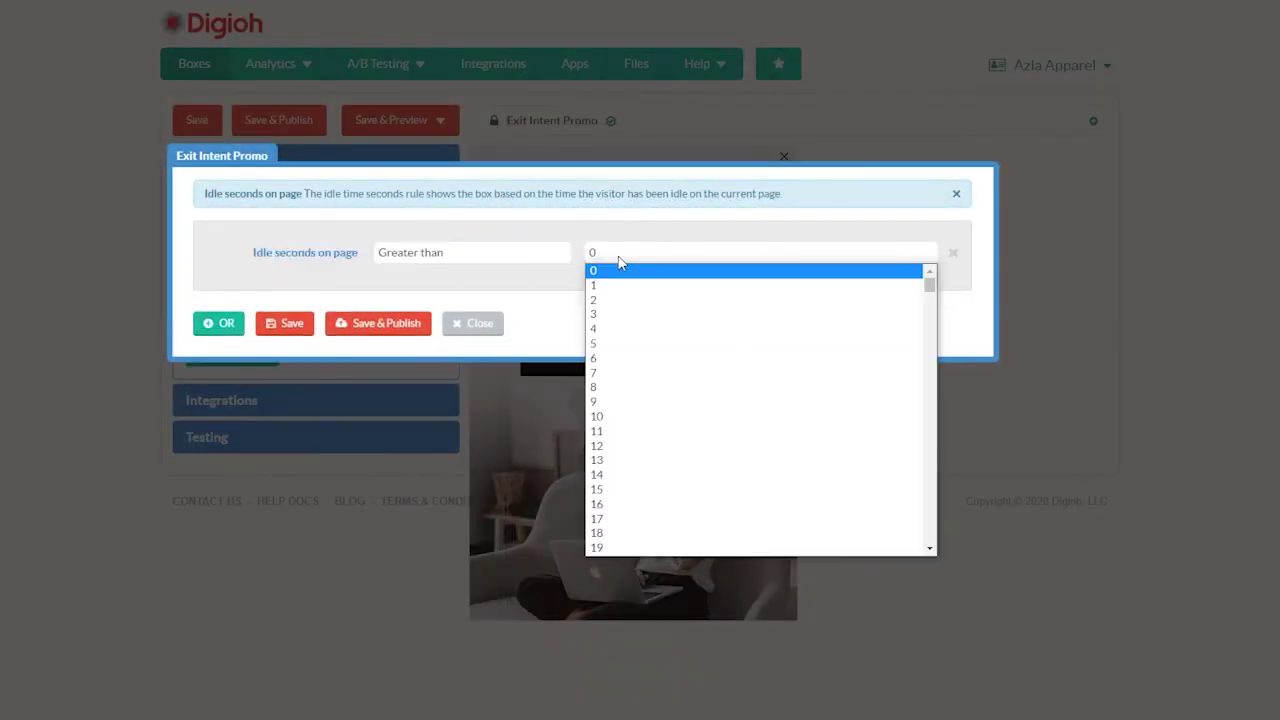
left_click(609, 314)
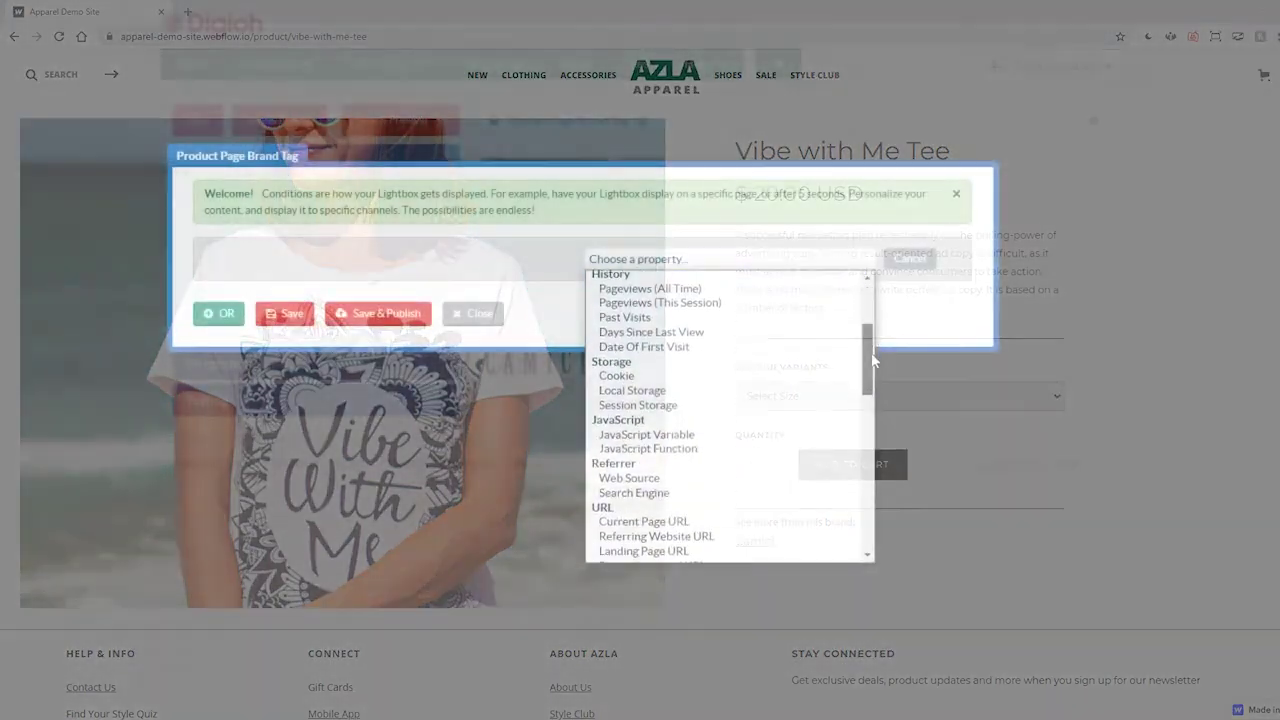
Step: Scroll the property list to Content and add an 'HTML Exists jQuery' rule
left_click_drag(871, 352, 871, 457)
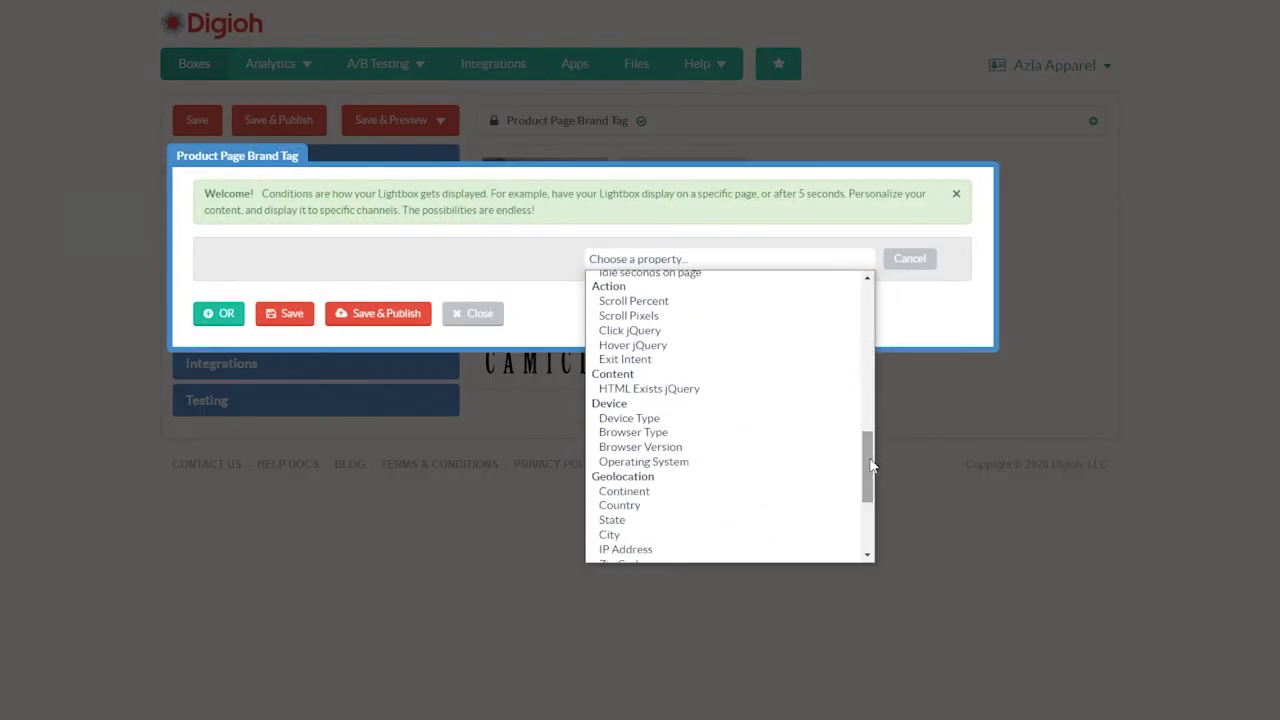
left_click(693, 390)
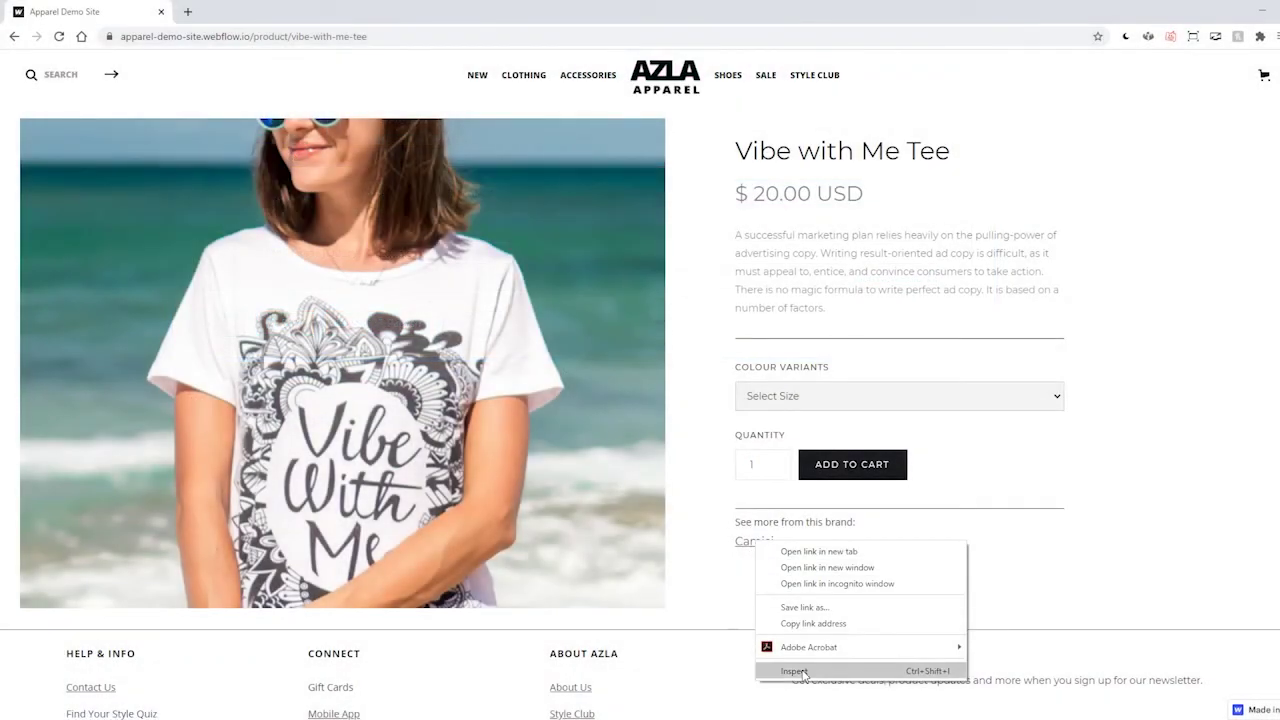
Step: Copy the Camici brand link's CSS selector from DevTools and save and publish the brand-tag condition
left_click(800, 671)
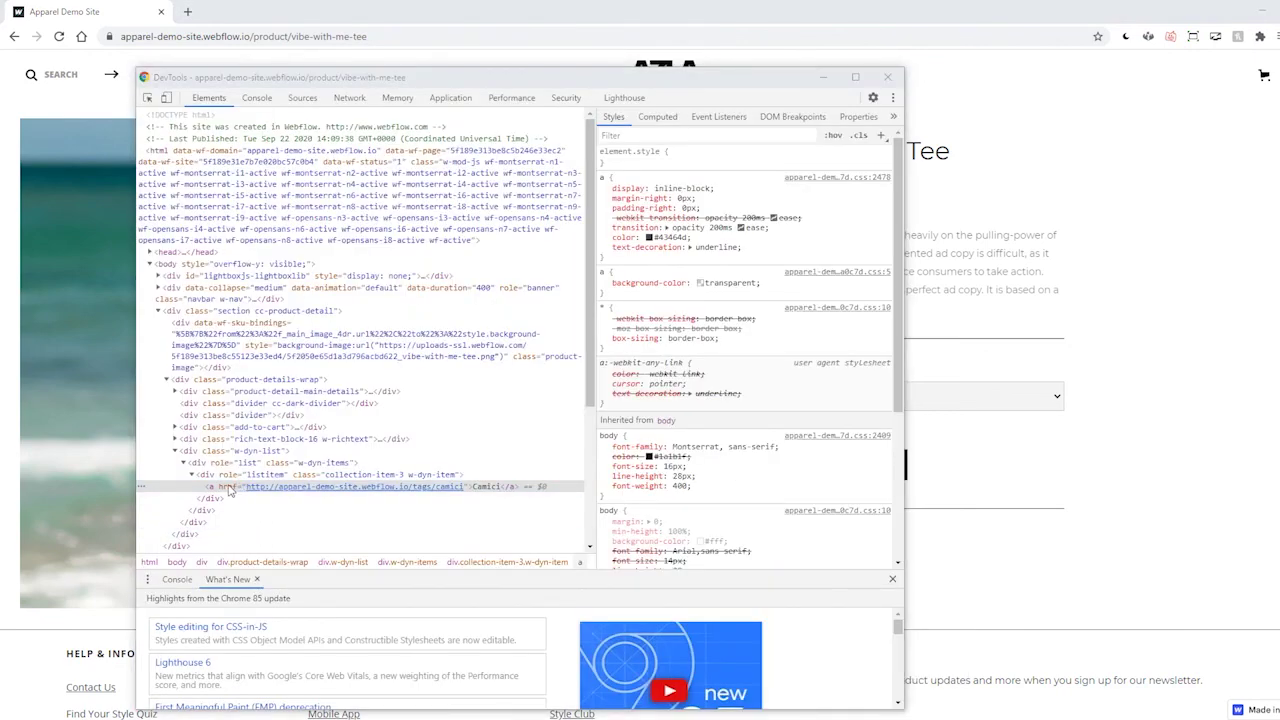
right_click(229, 489)
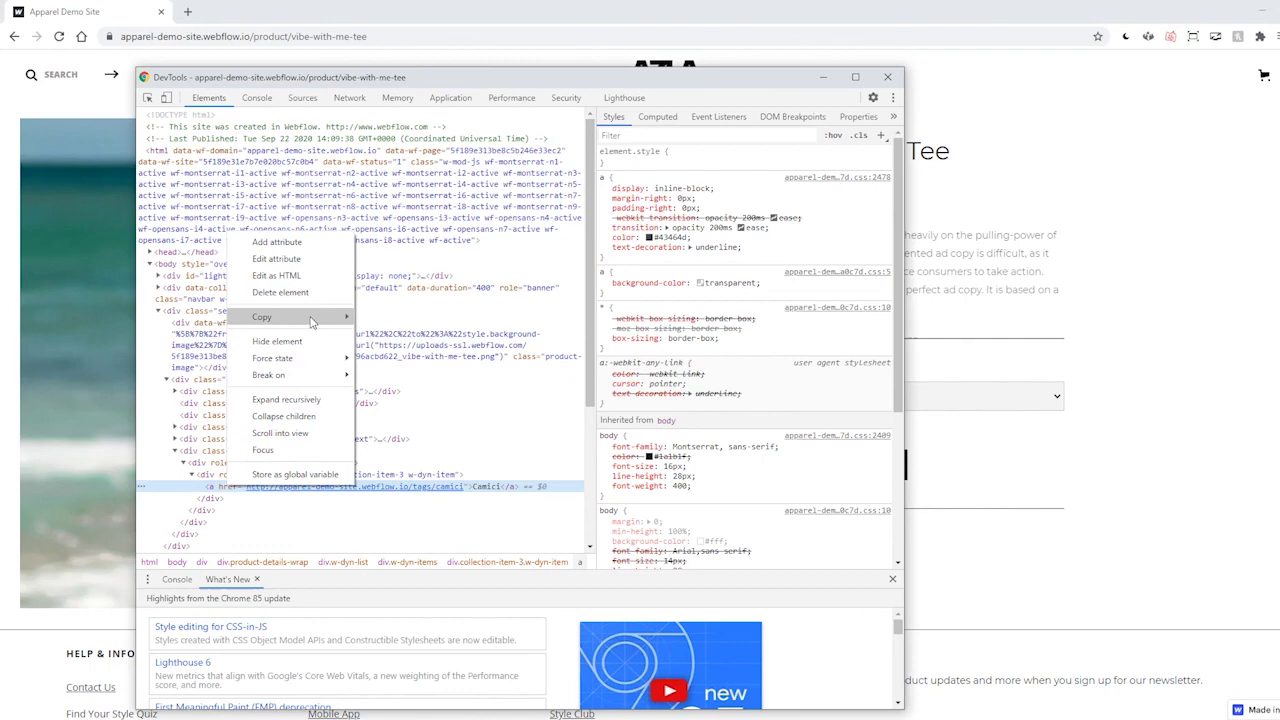
mouse_move(311, 321)
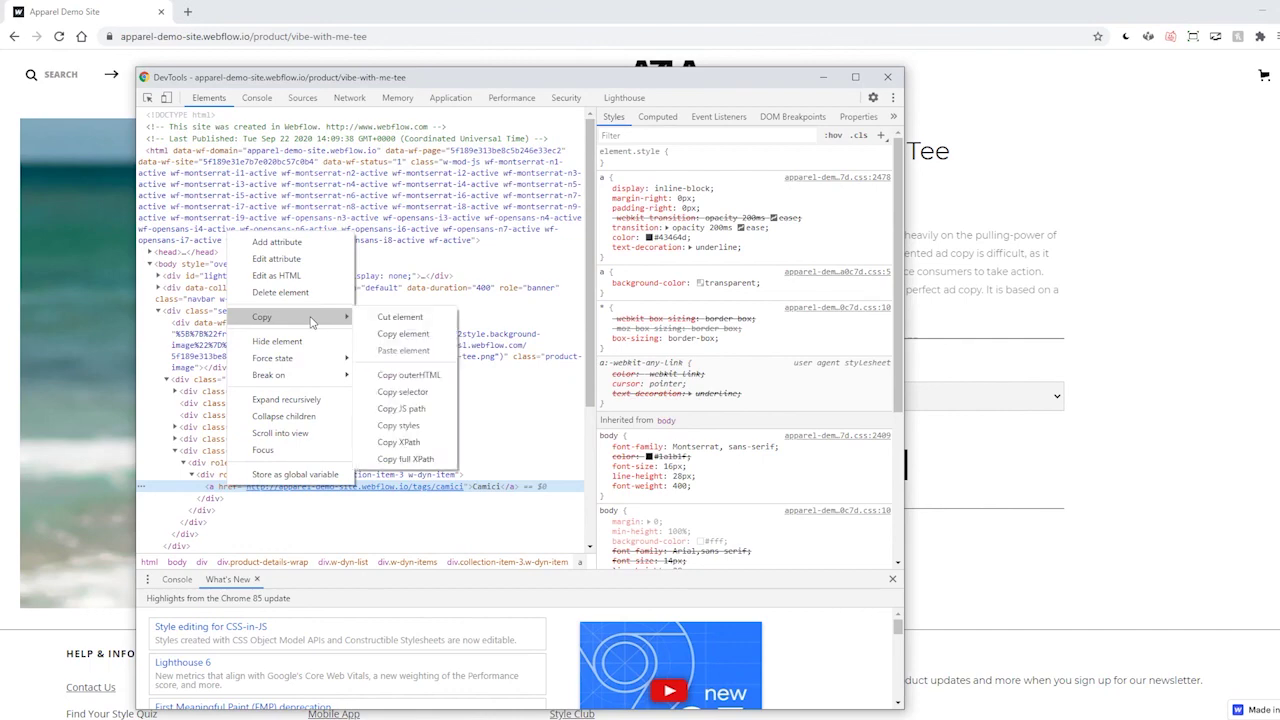
left_click(416, 395)
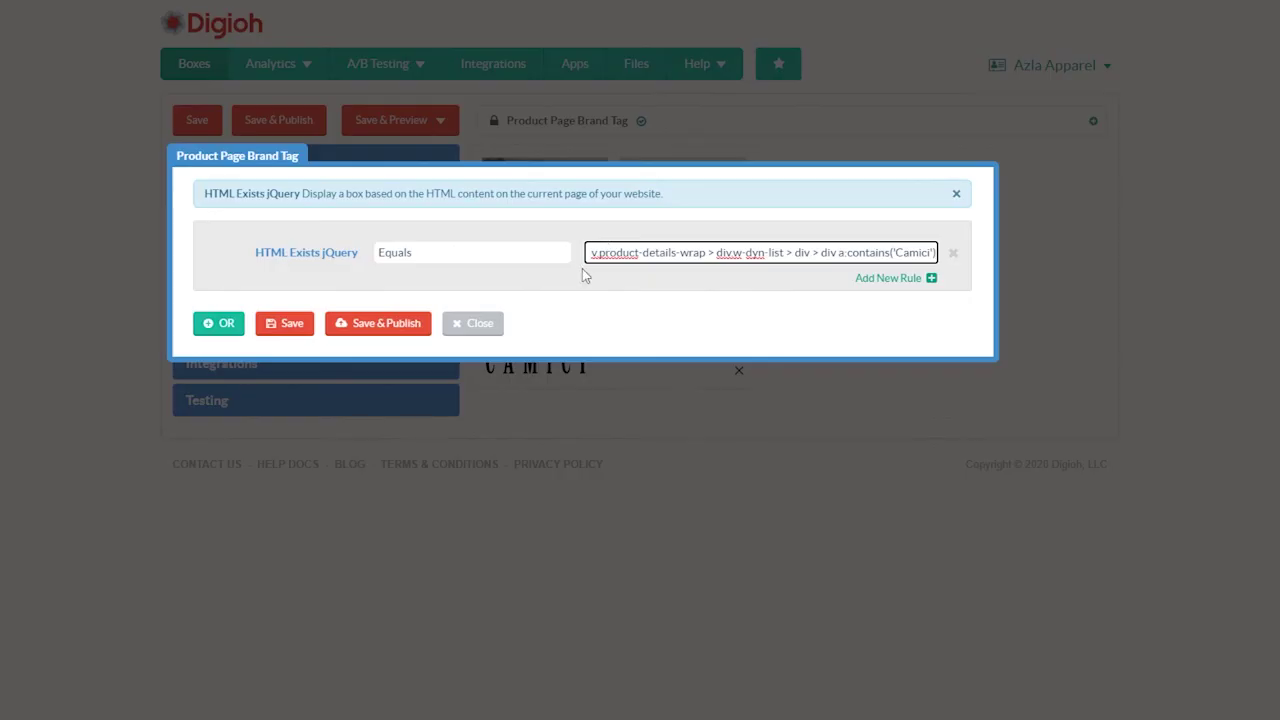
left_click(386, 326)
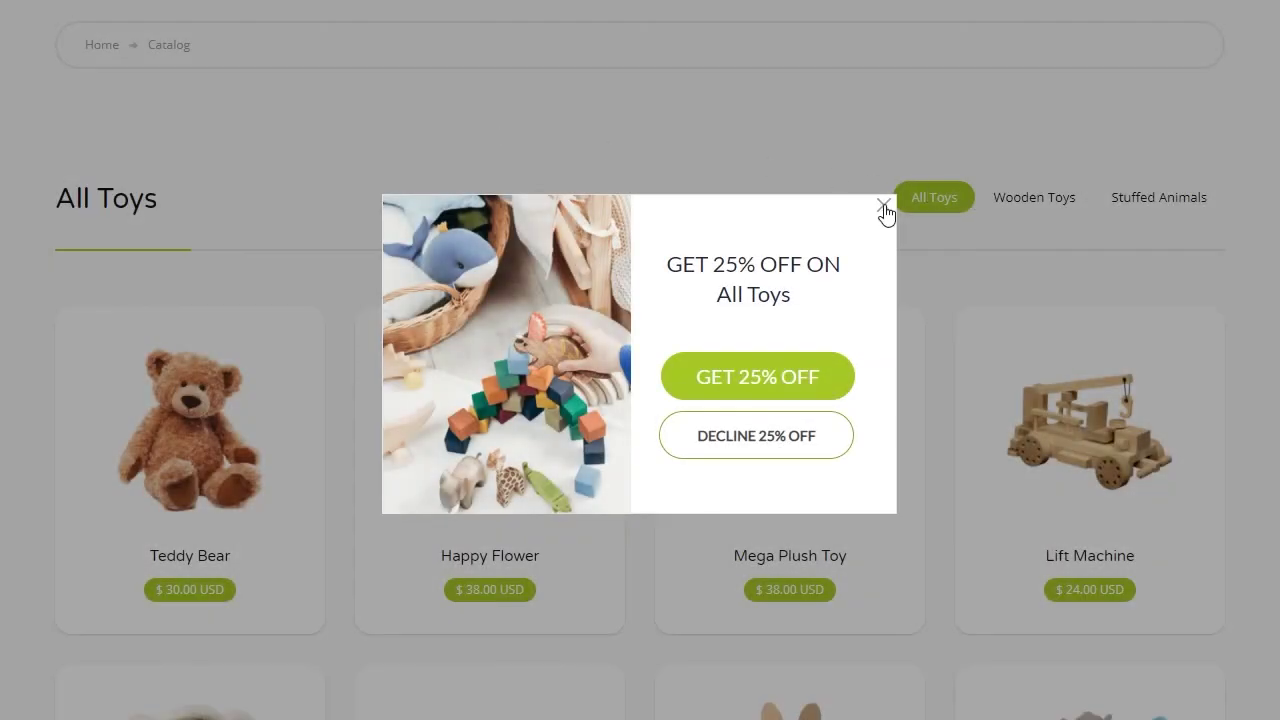
Step: Close the All Toys discount popup and filter the catalog to Wooden Toys
left_click(884, 206)
left_click(1011, 208)
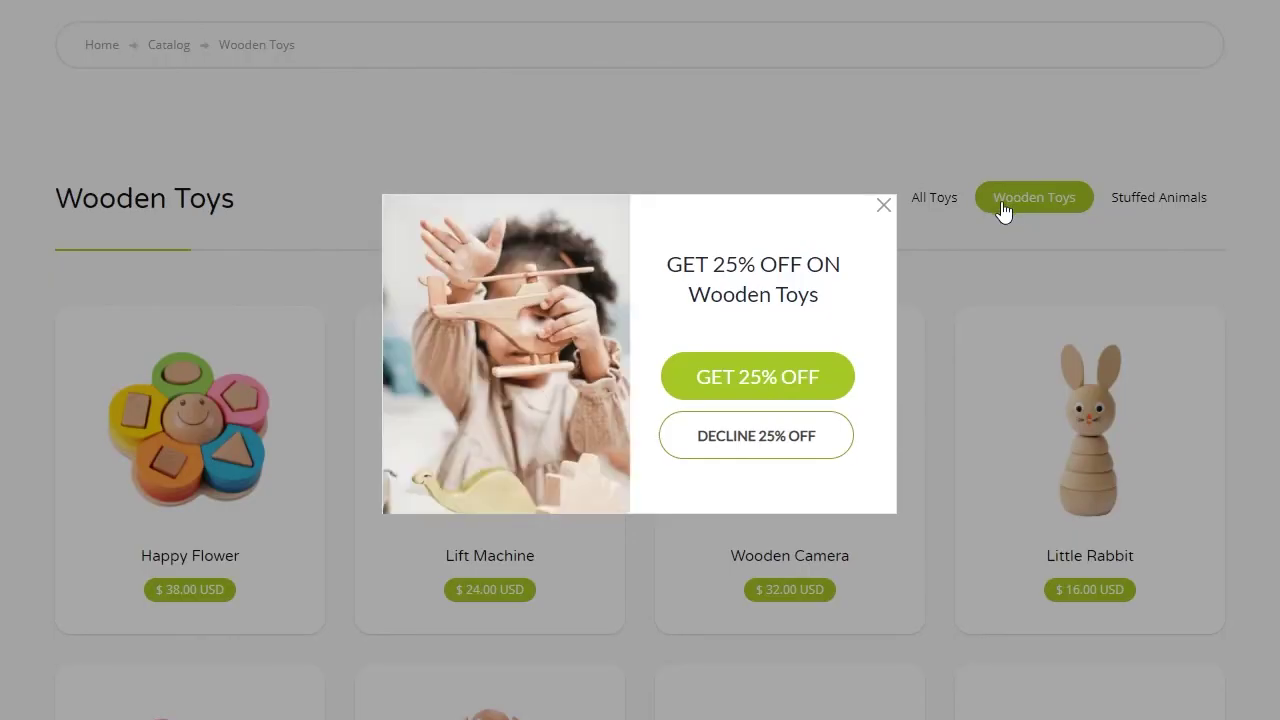